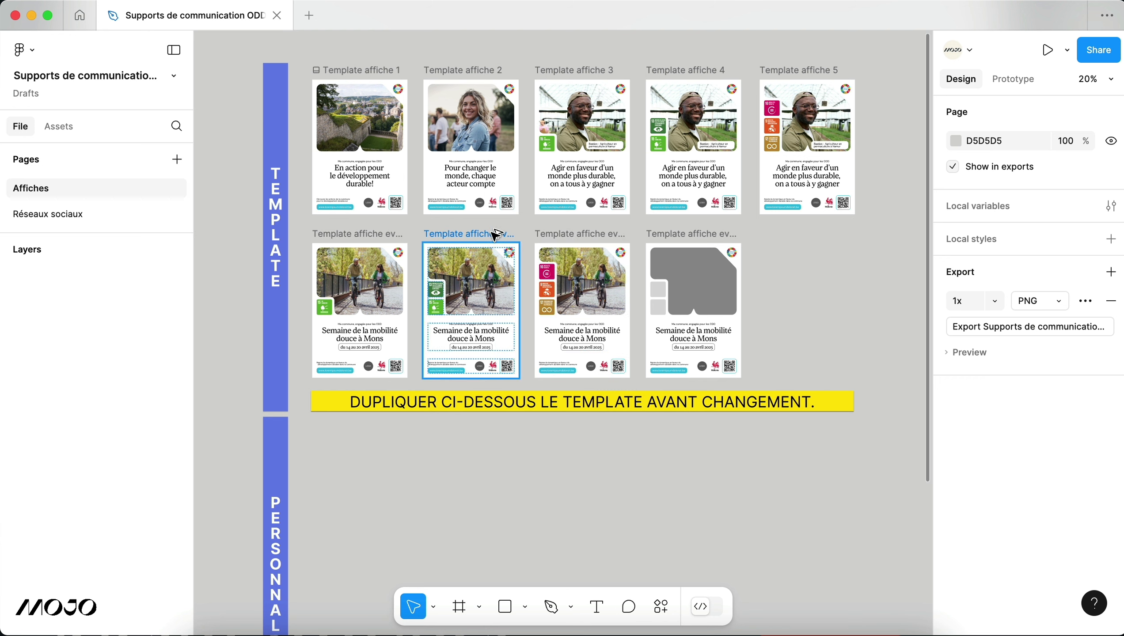
Step: Duplicate the second event poster template into the personalisation area below the yellow banner
drag(495, 235, 383, 427)
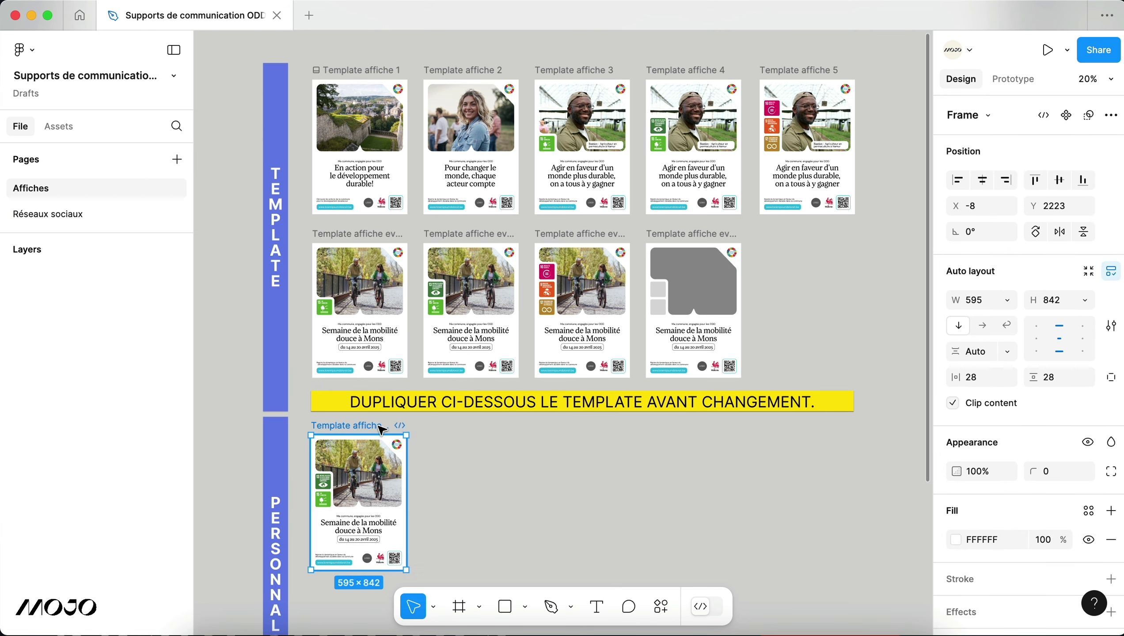
click(459, 457)
scroll(459, 456, down, 5)
scroll(459, 457, left, 5)
scroll(459, 458, up, 5)
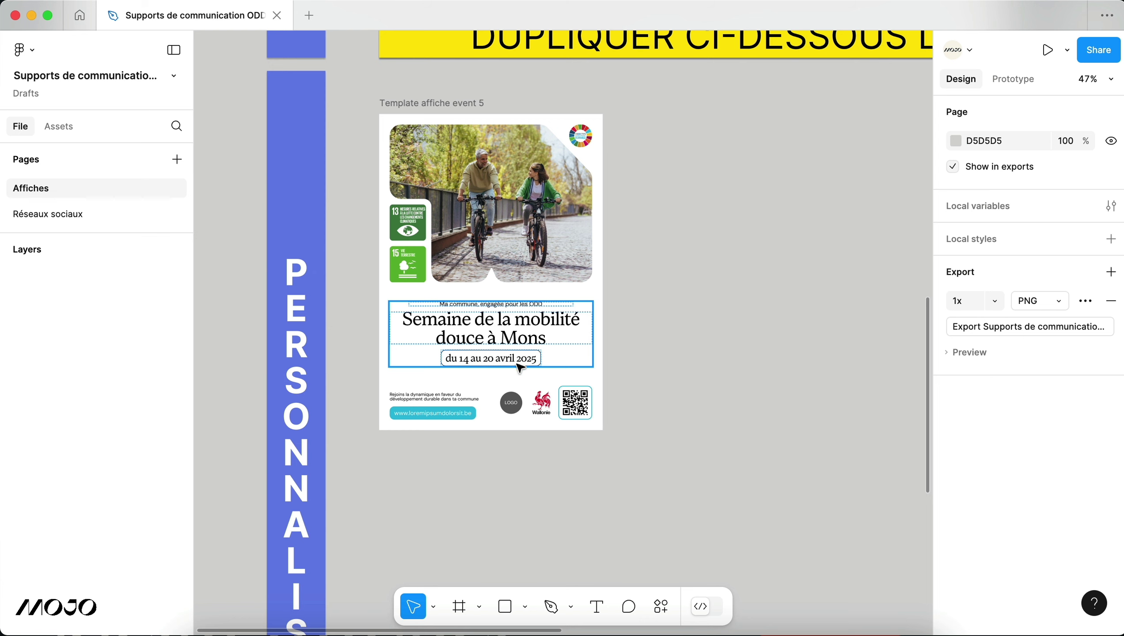
Step: Examine the duplicated poster's individual elements, including the date text, its frame, the QR code and the footer logos
click(561, 359)
double_click(496, 362)
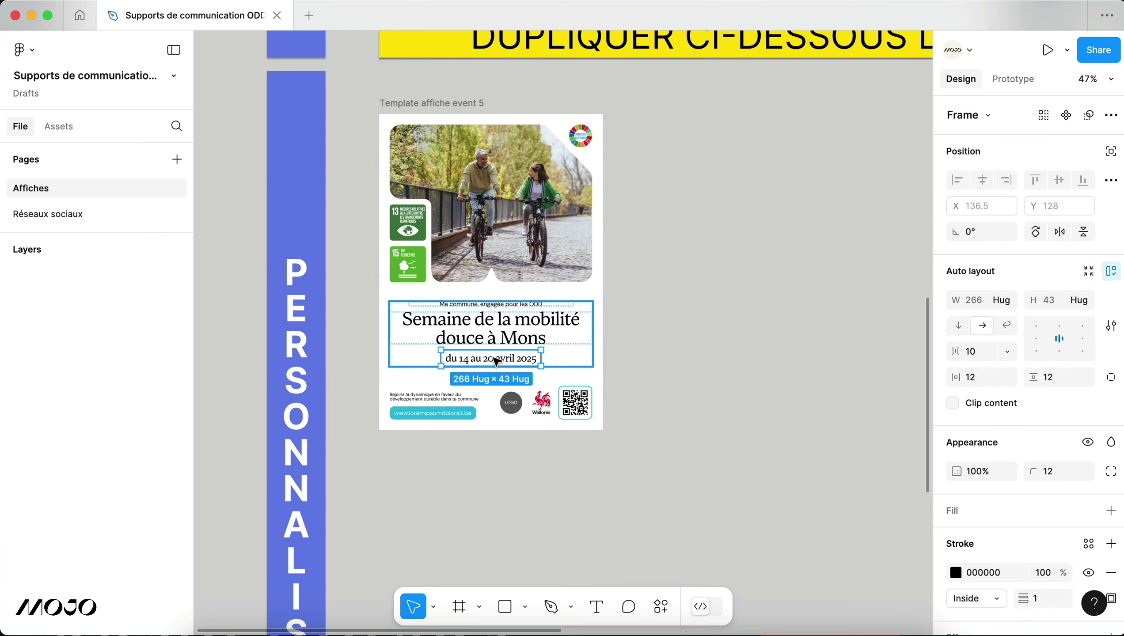
click(521, 362)
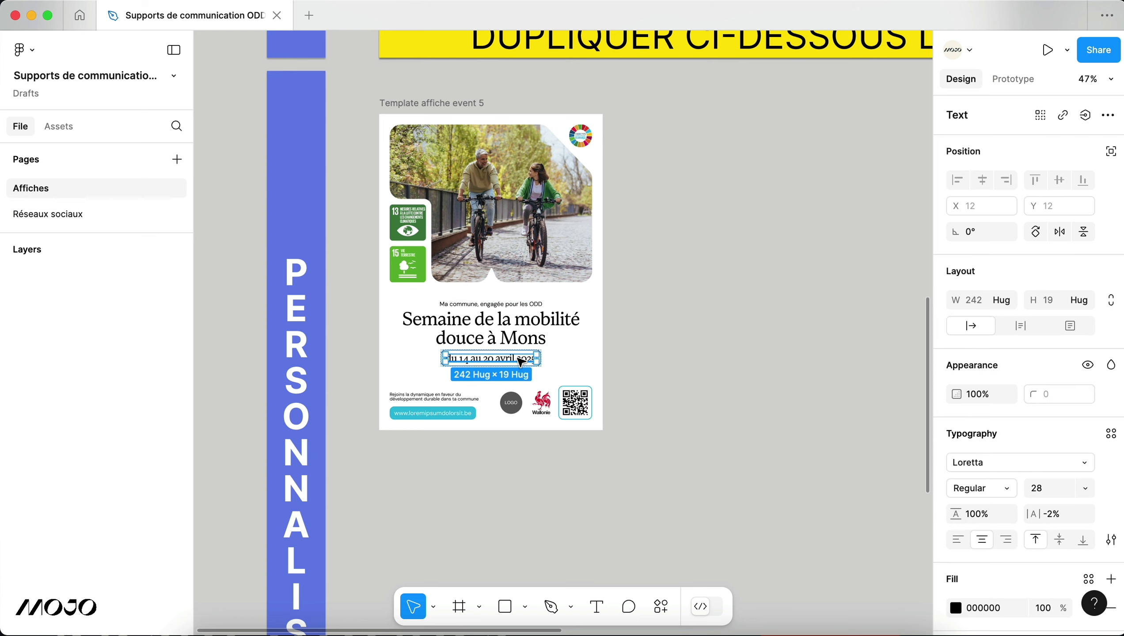
click(660, 344)
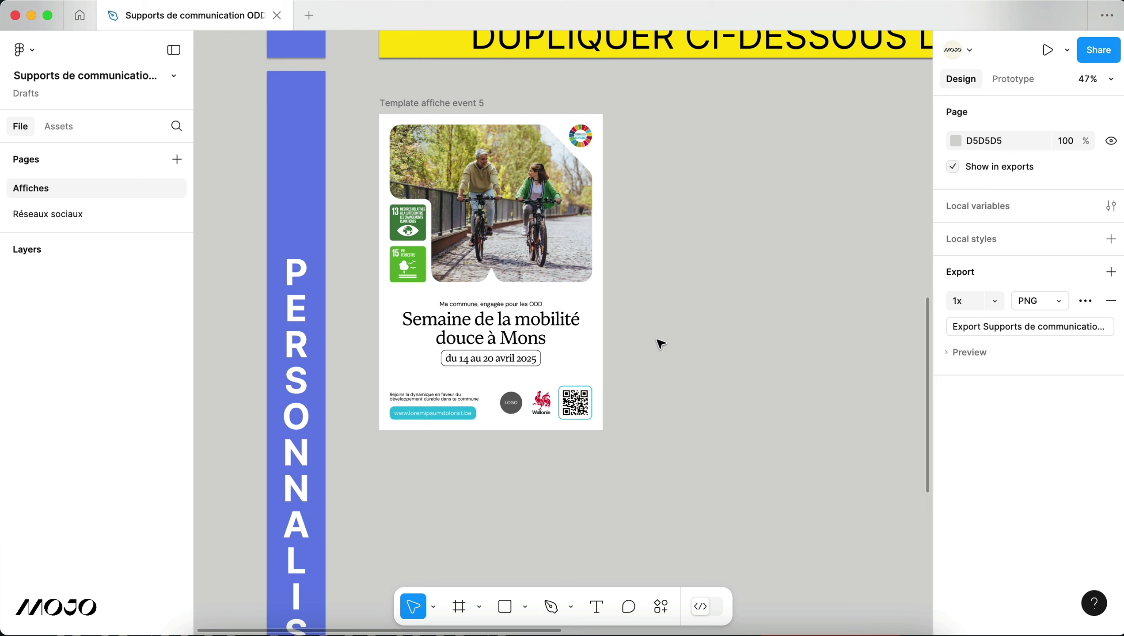
click(516, 359)
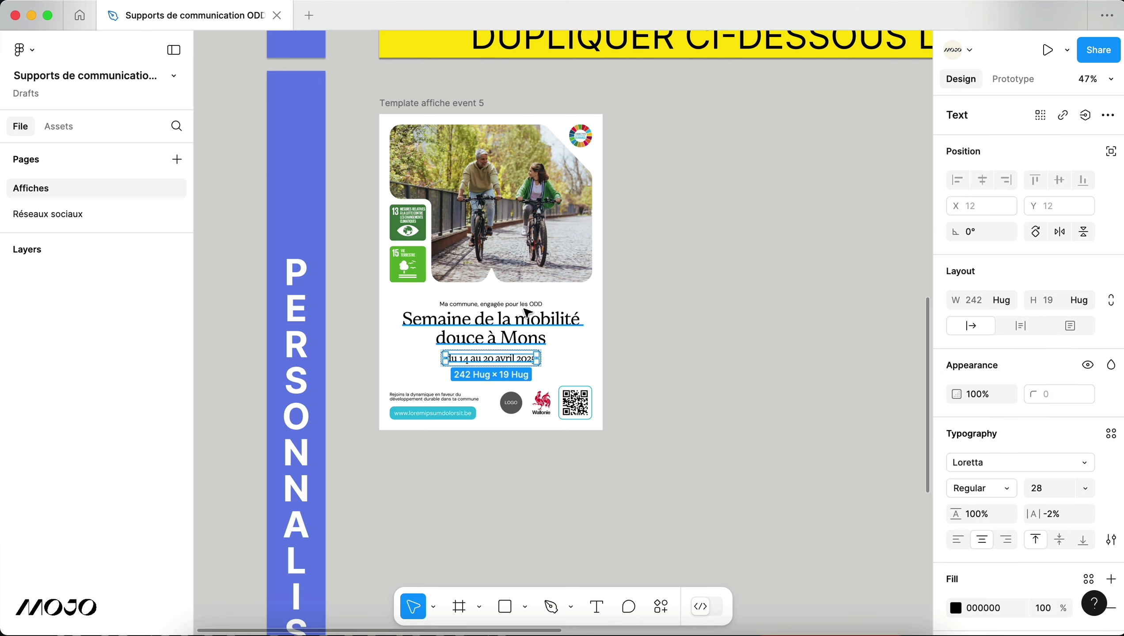
key(Escape)
key(Escape)
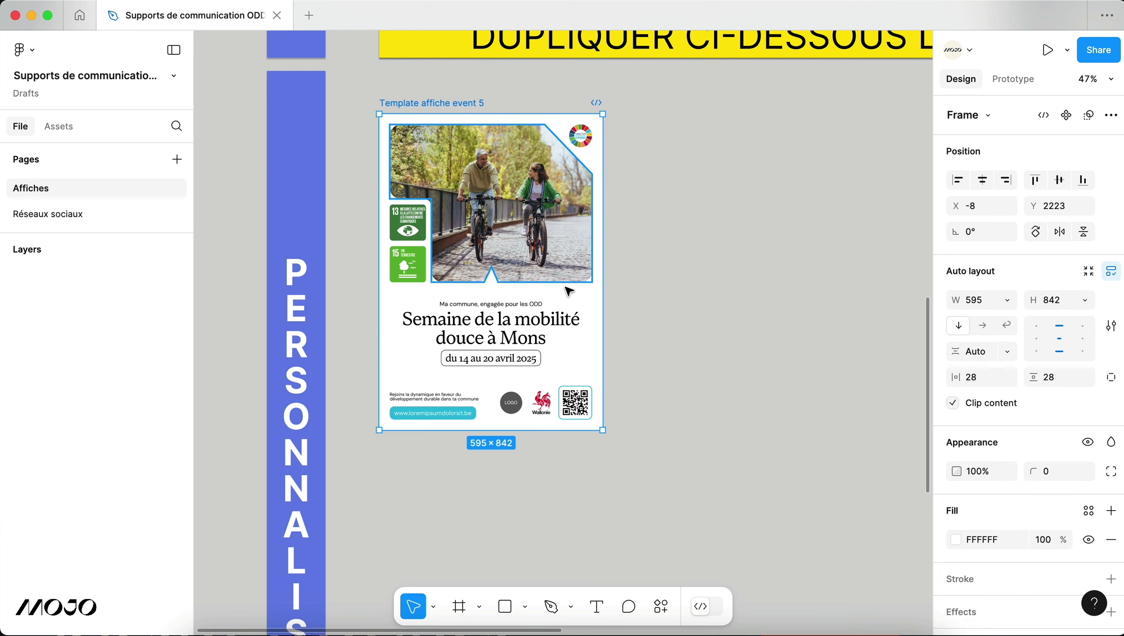
click(575, 403)
click(542, 403)
click(519, 408)
click(641, 375)
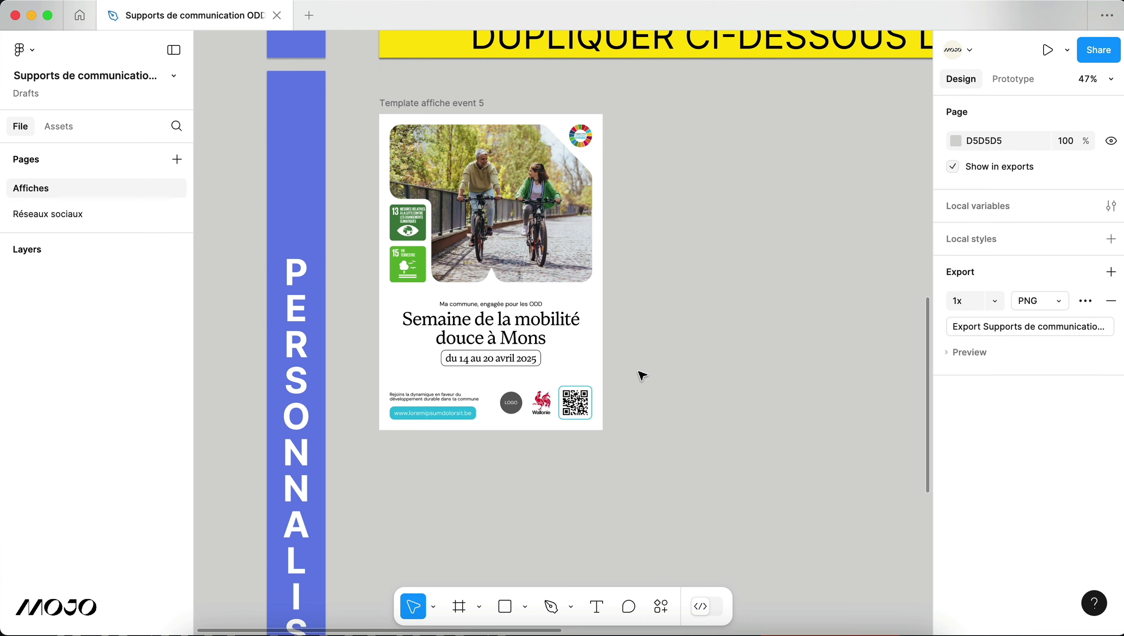
Step: Try replacing the duplicated poster's main photo with OOD8.jpg from the ODD folder
click(544, 235)
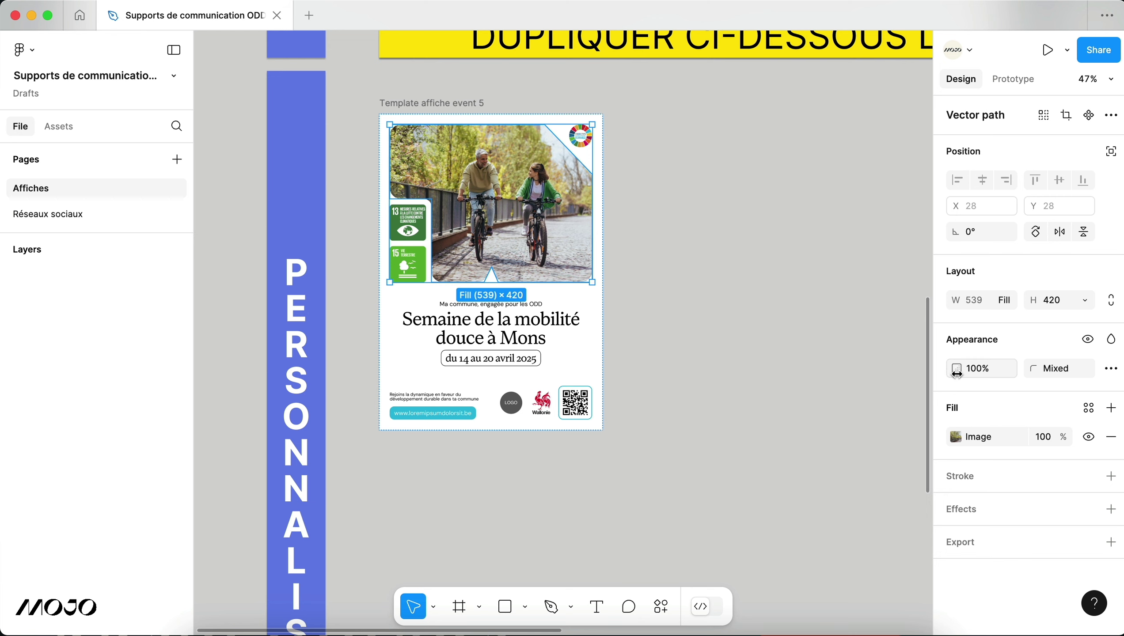
click(978, 437)
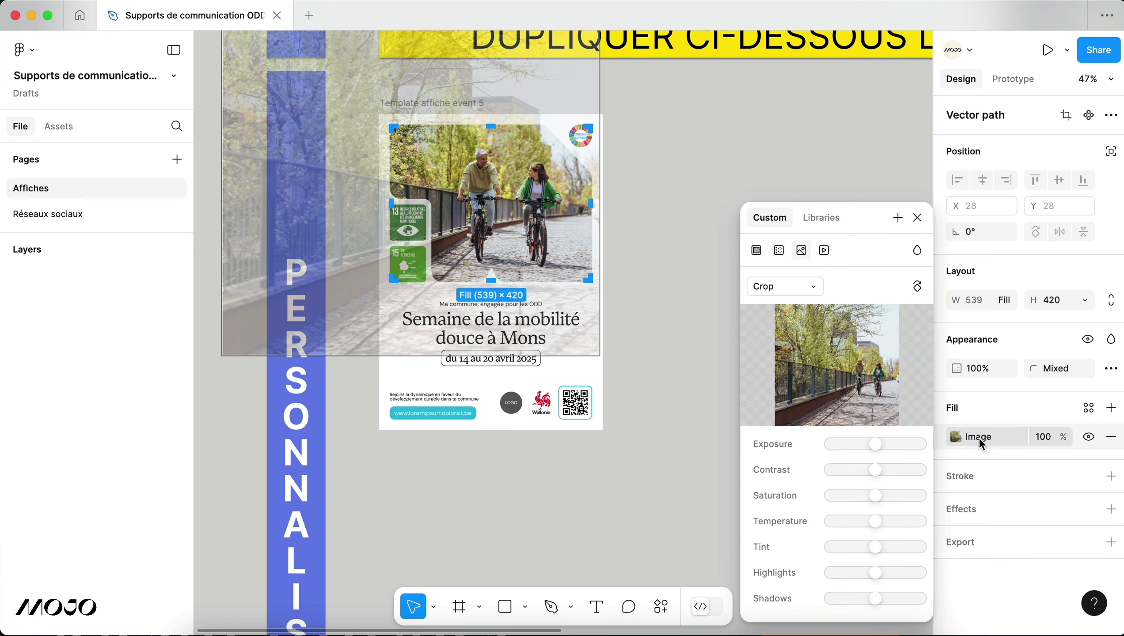
click(857, 373)
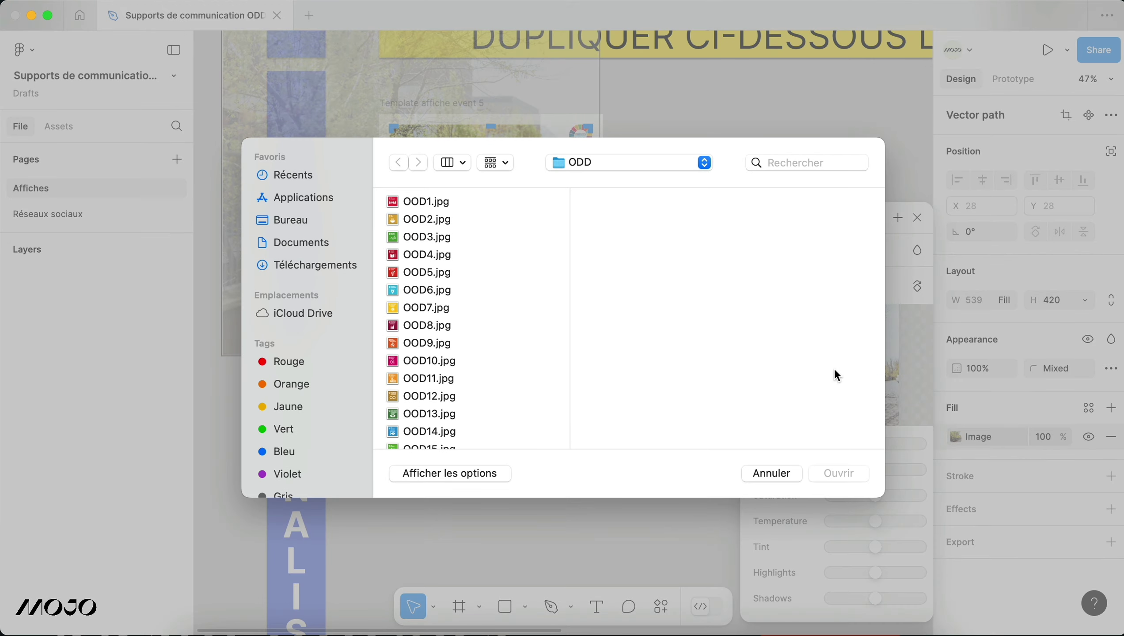
click(489, 327)
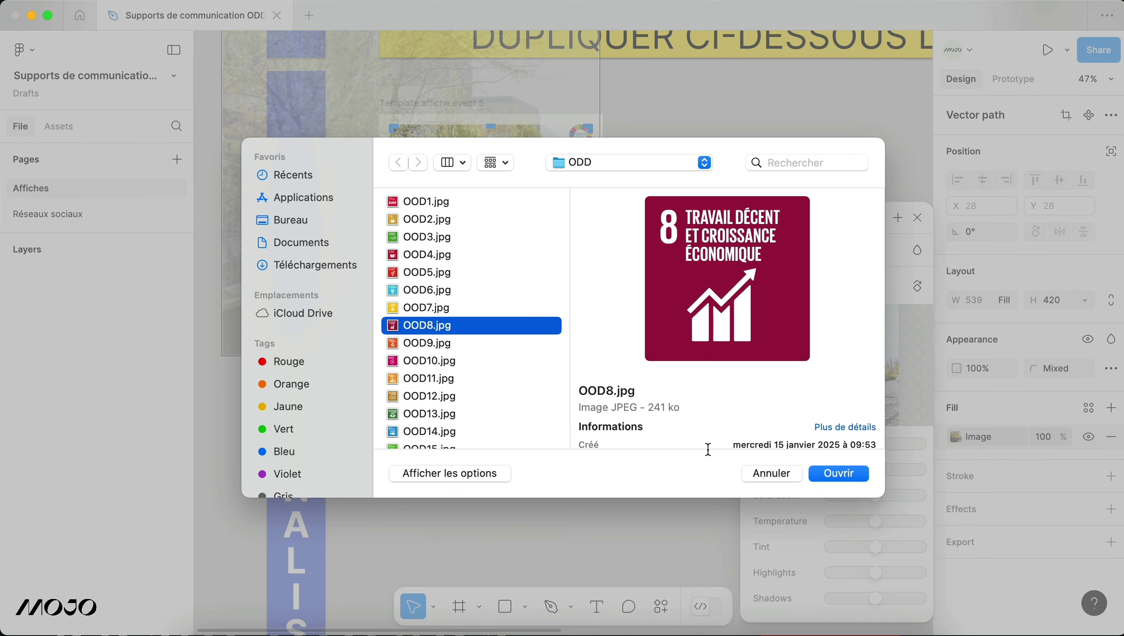
click(840, 472)
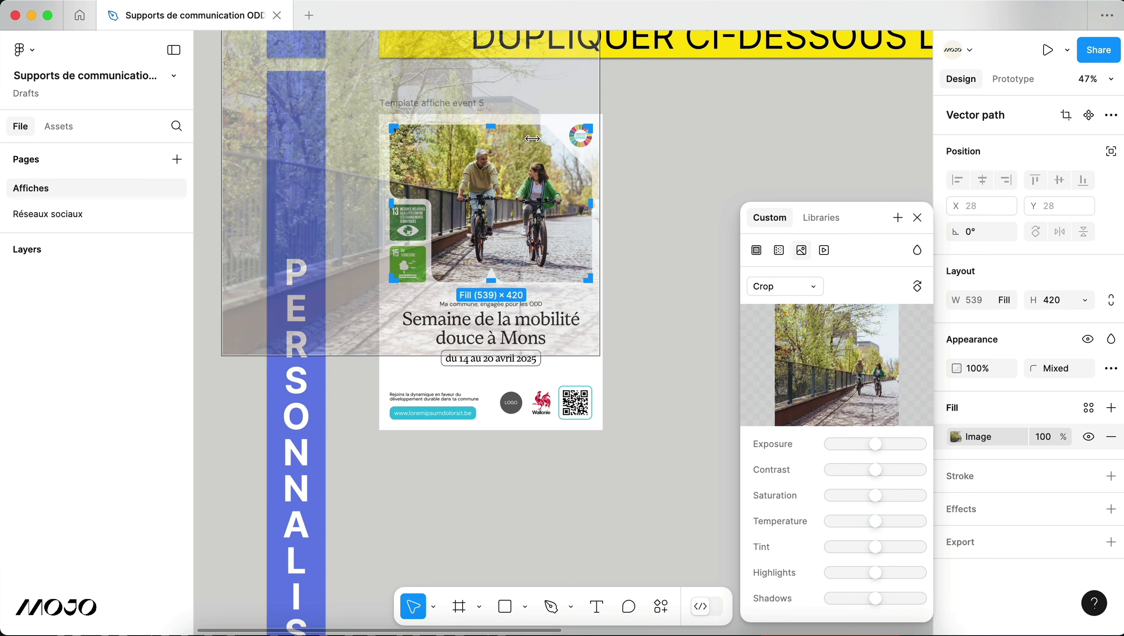
Step: Try the Fill, Fit, Crop and Tile scaling modes on the poster's main photo
mouse_move(840, 307)
click(817, 290)
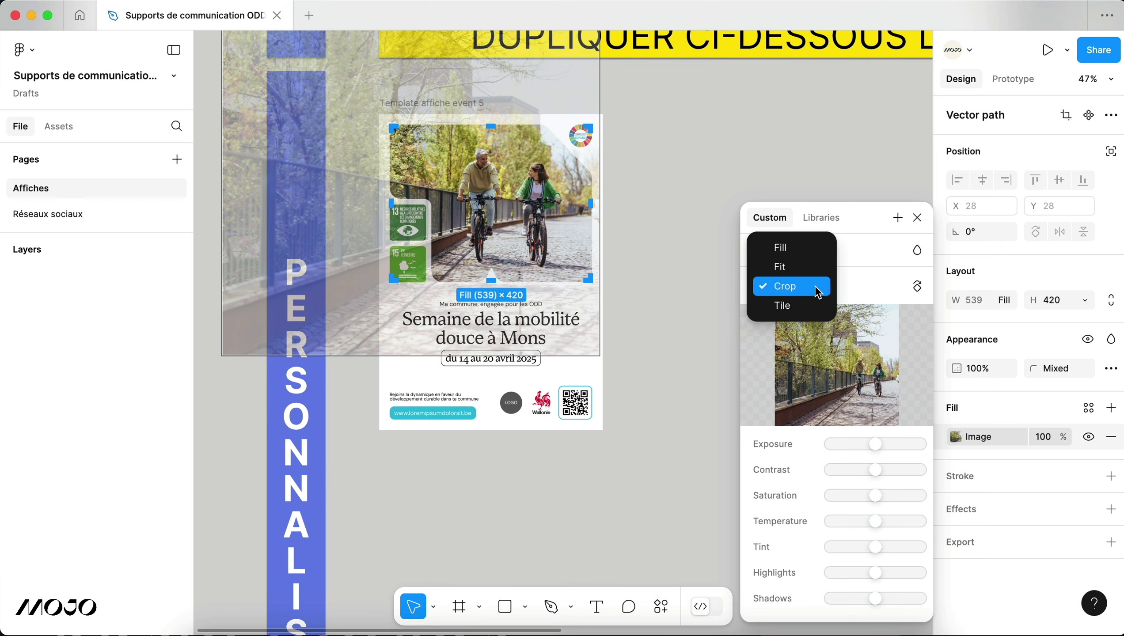
click(801, 247)
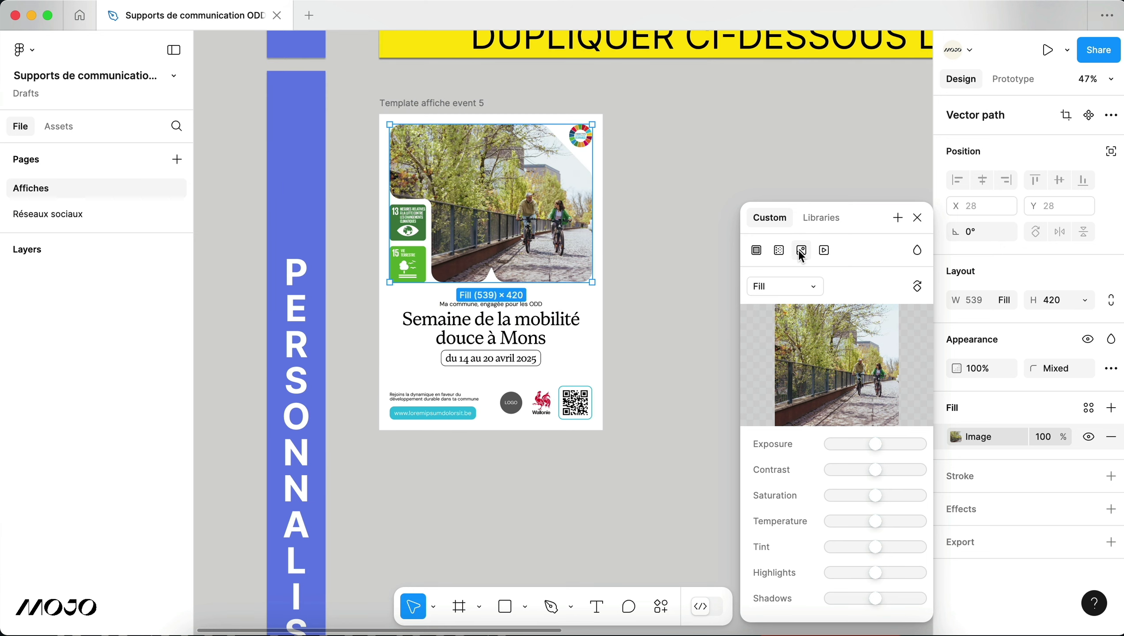
click(813, 289)
click(811, 307)
click(804, 291)
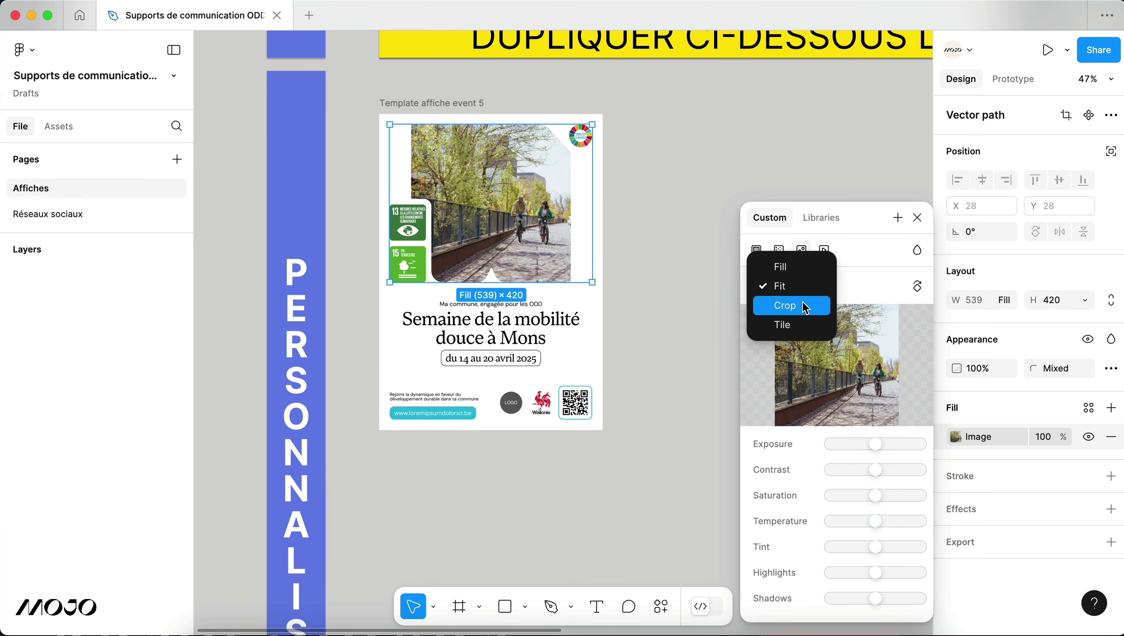
click(805, 307)
click(804, 288)
click(802, 307)
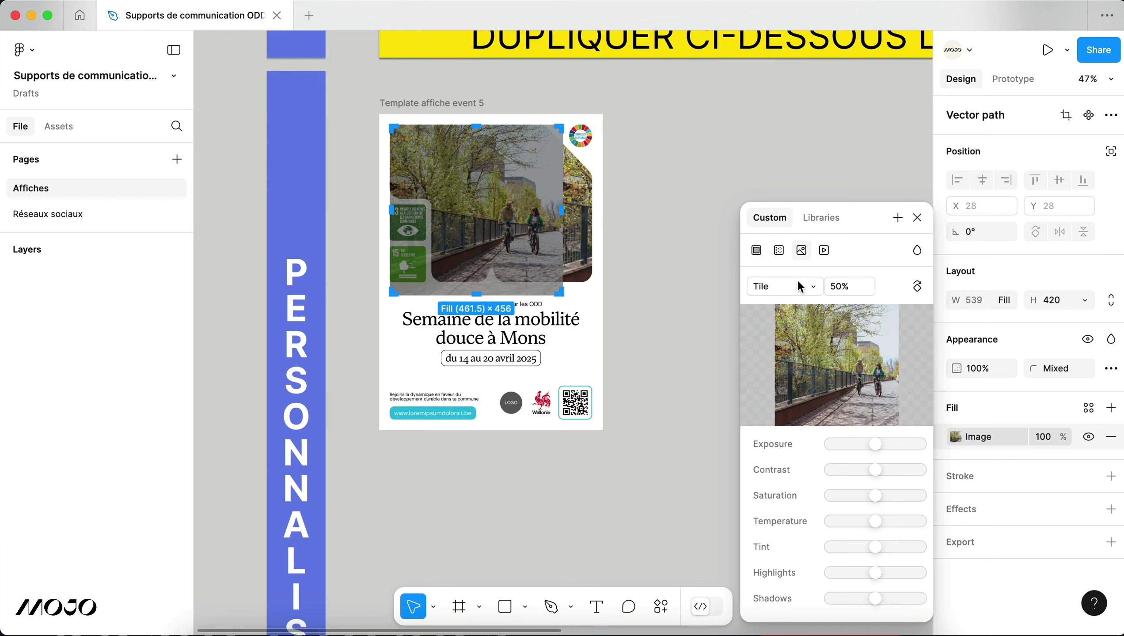
Step: Set the main photo's scaling mode to Crop, enlarge the image and reposition it so both cyclists sit inside the frame
click(800, 287)
click(797, 267)
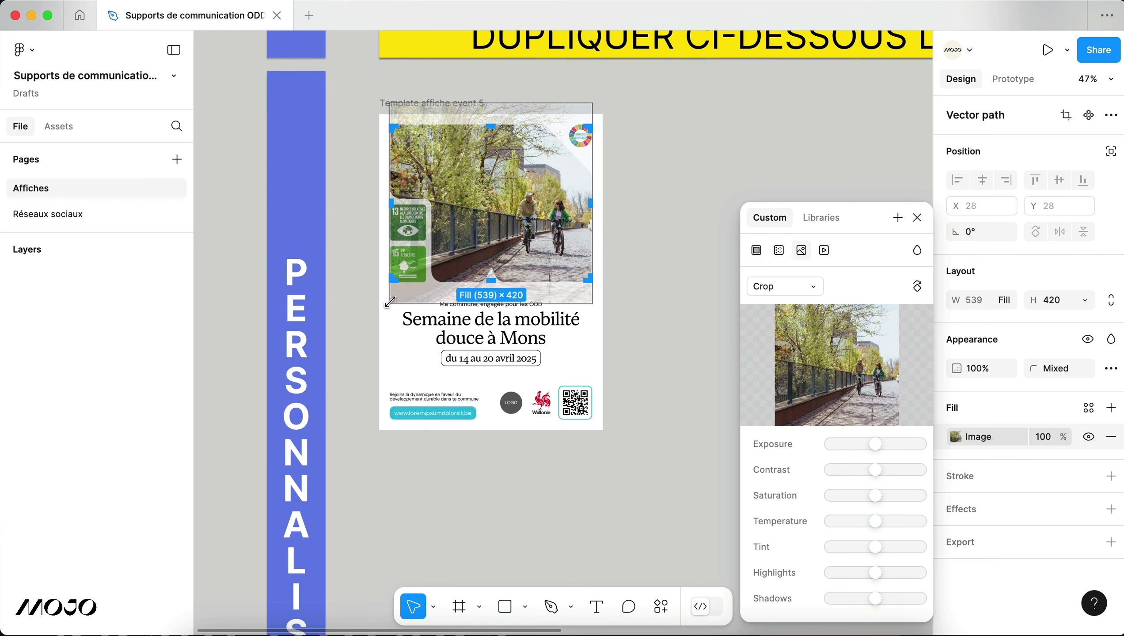
drag(388, 304, 344, 368)
key(super+z)
drag(391, 301, 277, 416)
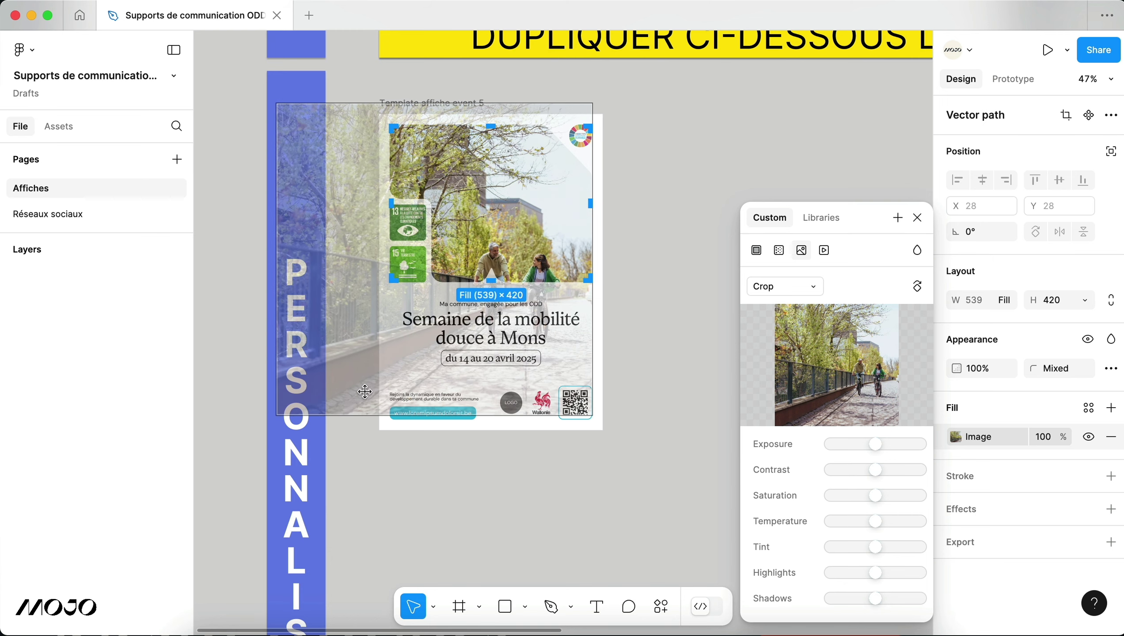
drag(364, 391, 367, 313)
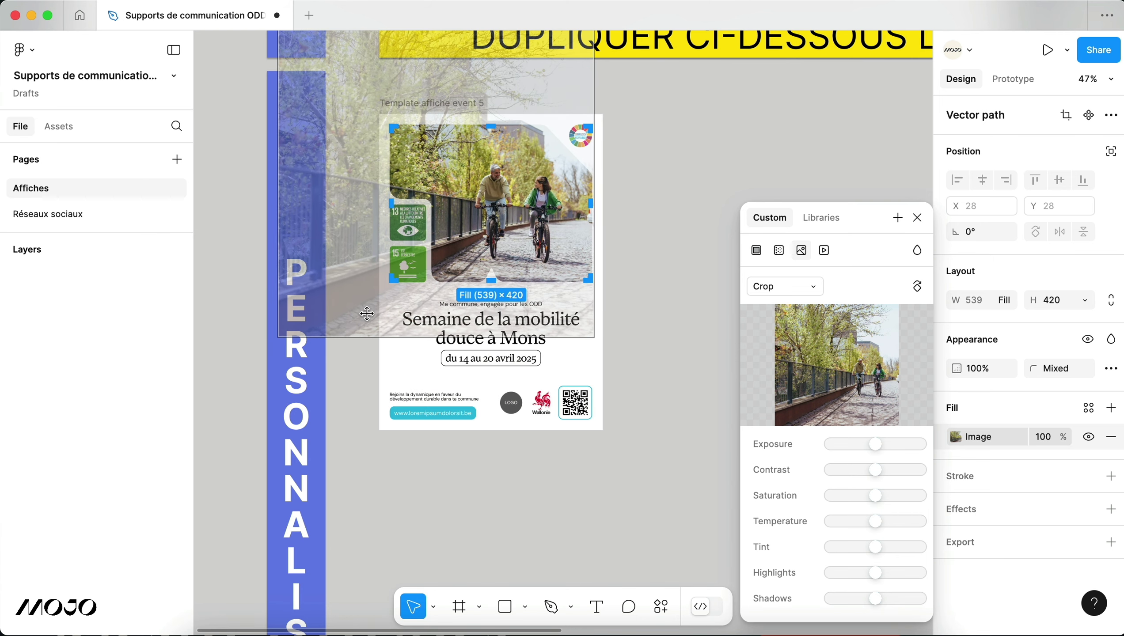
click(674, 226)
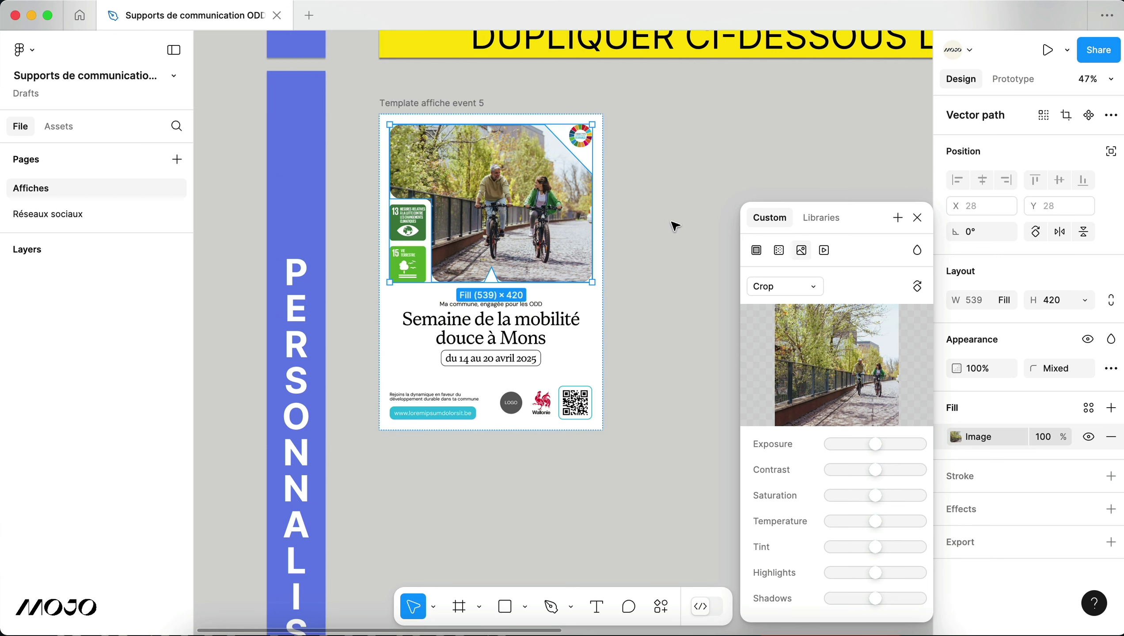
click(674, 226)
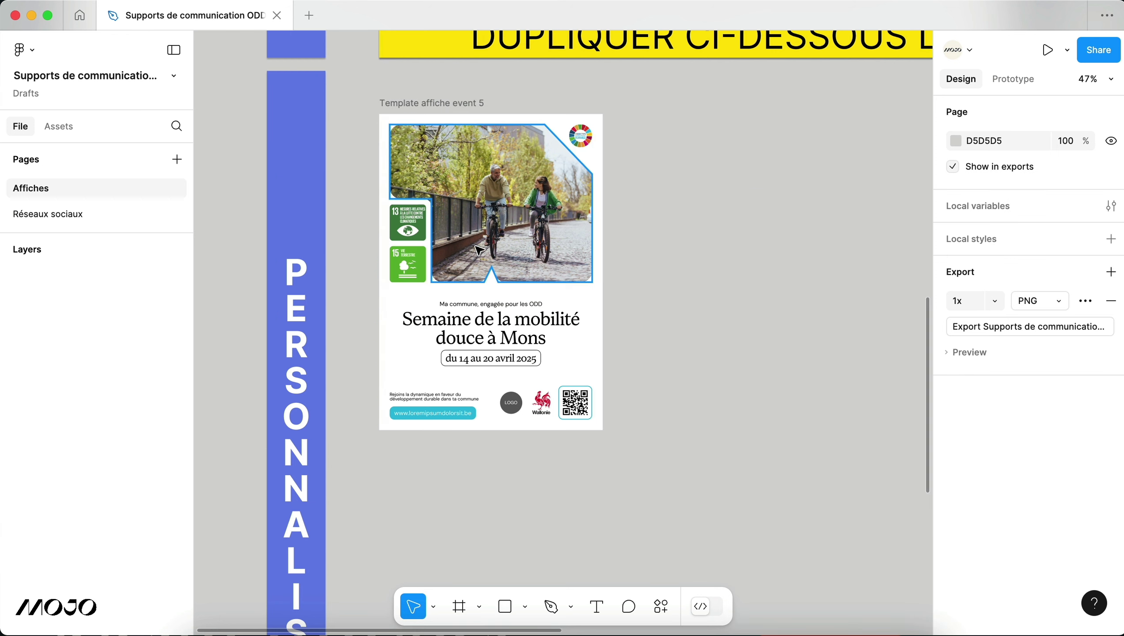
Step: Replace the image of the poster's green ODD 13 tile with OOD10.jpg
click(414, 233)
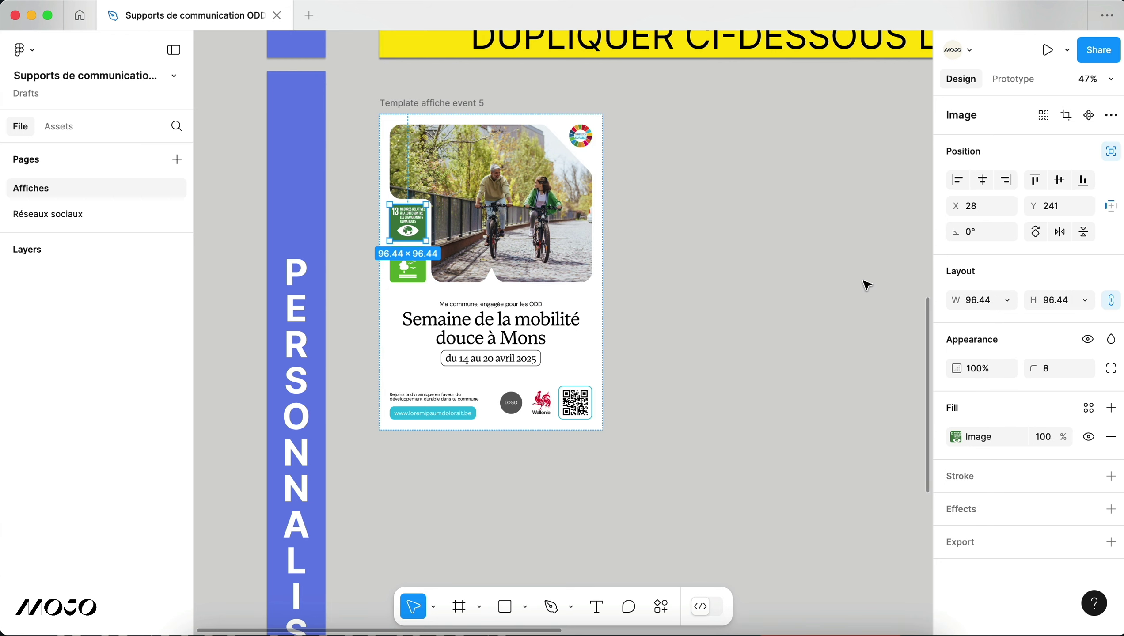
click(979, 438)
click(843, 365)
click(472, 360)
click(851, 473)
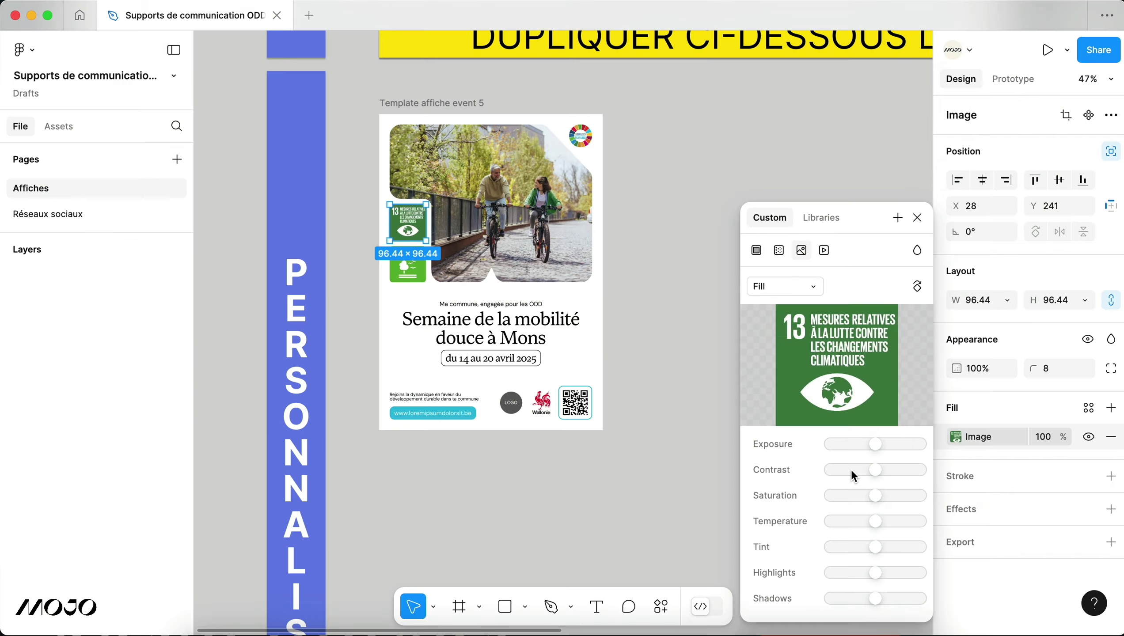
click(687, 374)
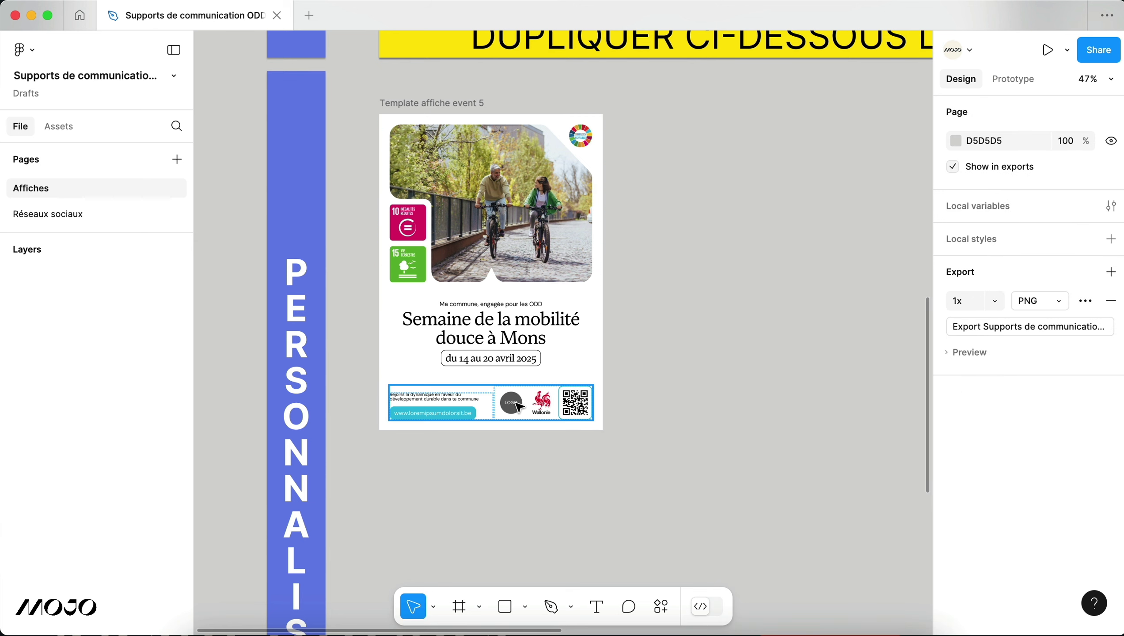
Step: Try filling the footer's LOGO placeholder with OOD10.jpg and undo the replacement
double_click(519, 406)
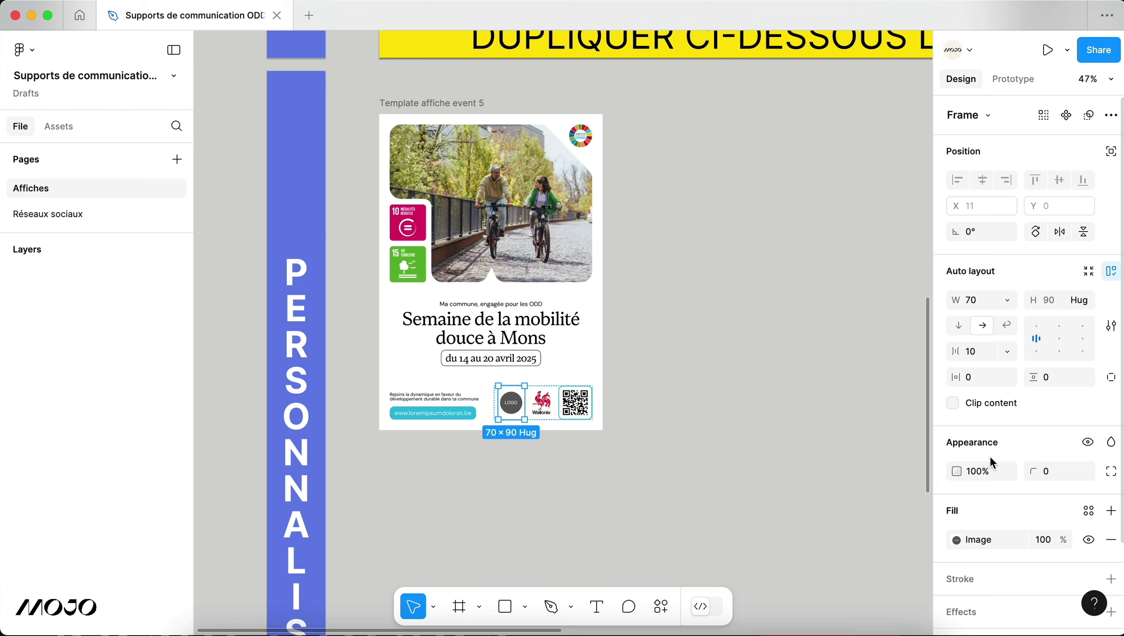
click(967, 541)
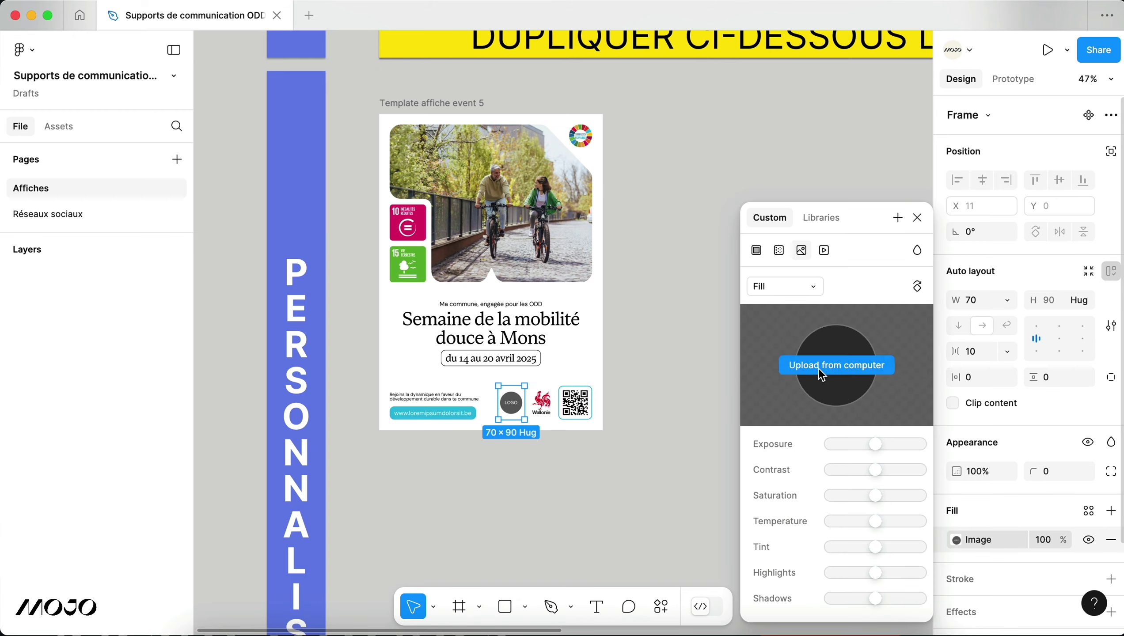
click(819, 369)
click(476, 364)
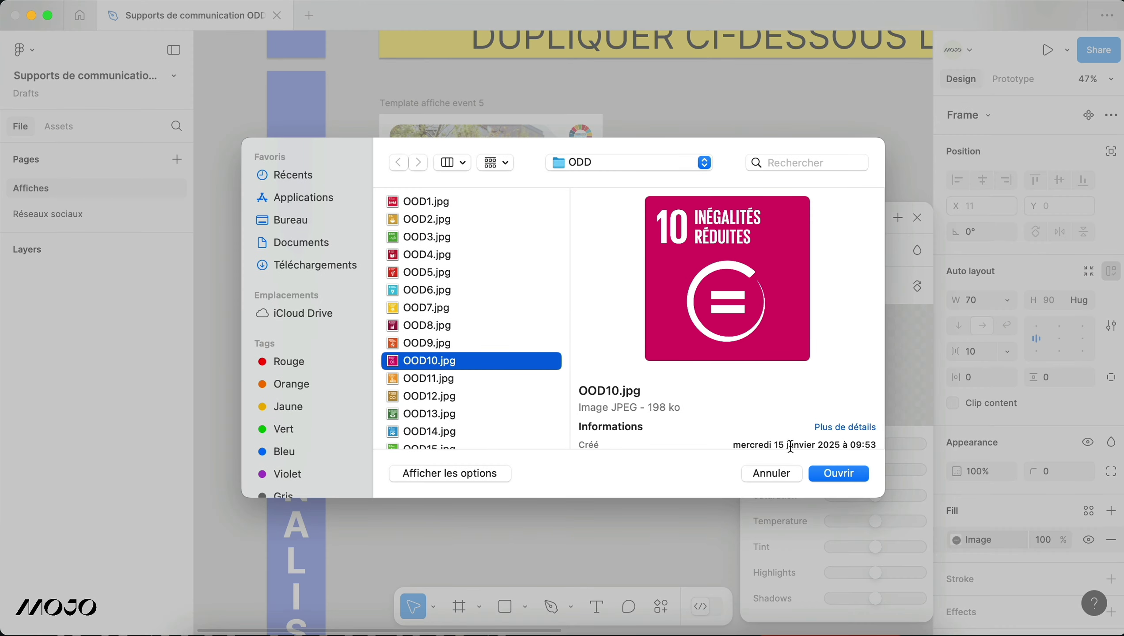
click(824, 468)
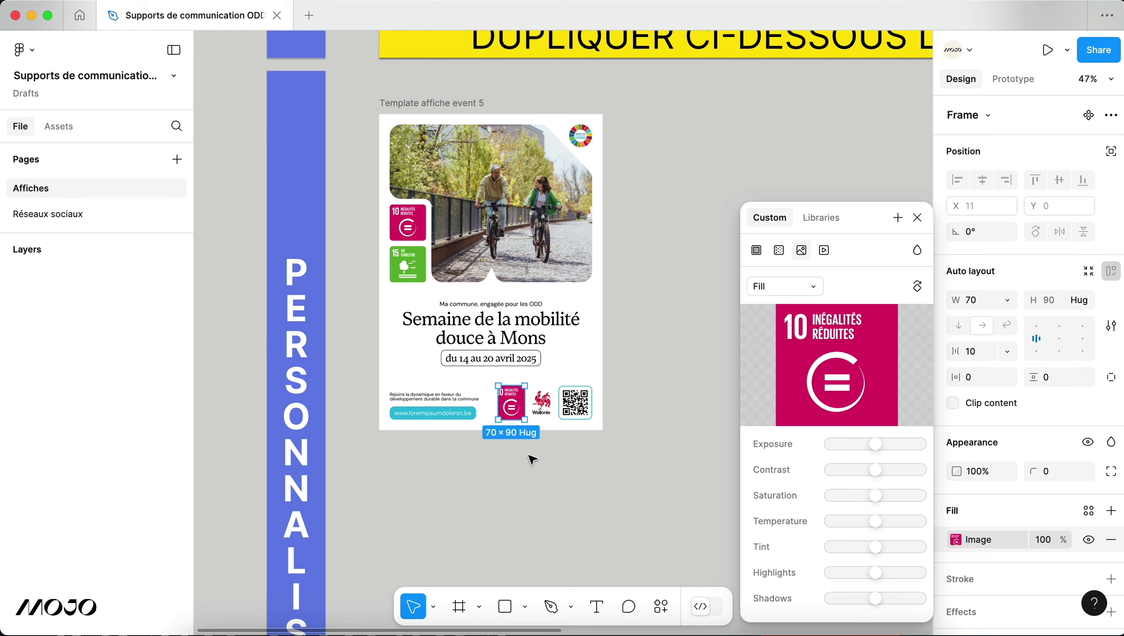
key(super+z)
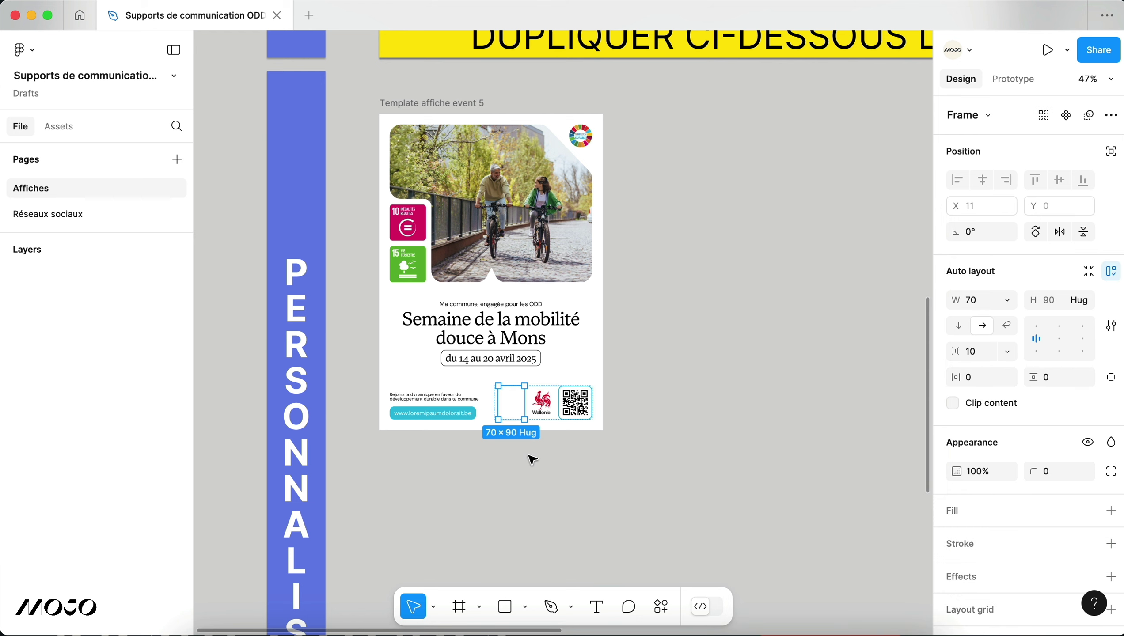
click(664, 381)
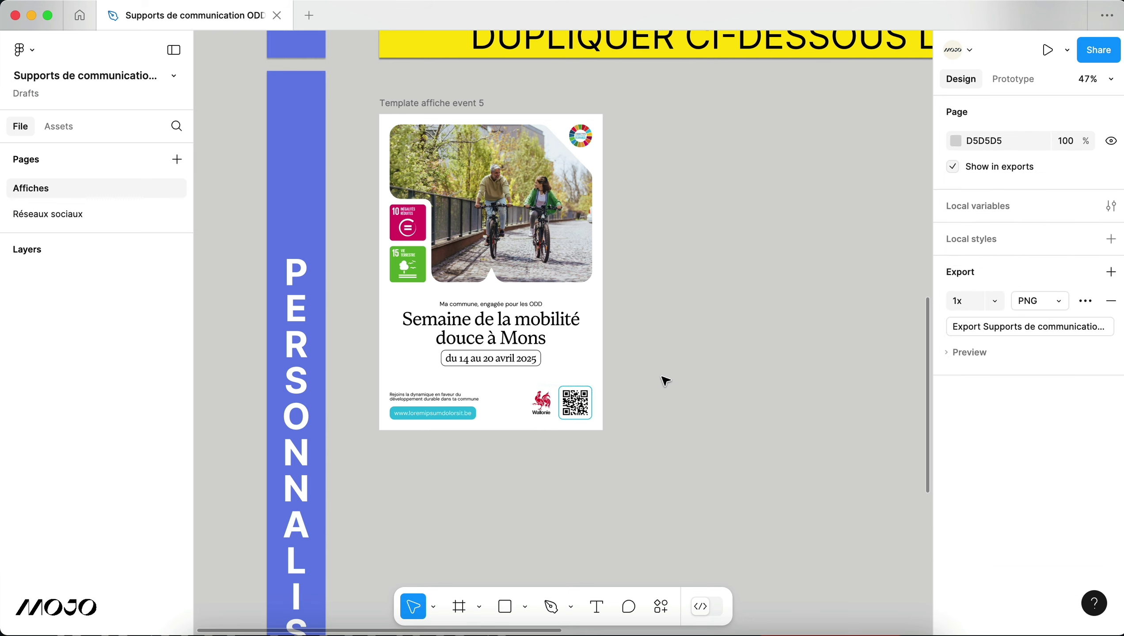
Step: Change the city in the poster's title from Mons to Namur
click(519, 327)
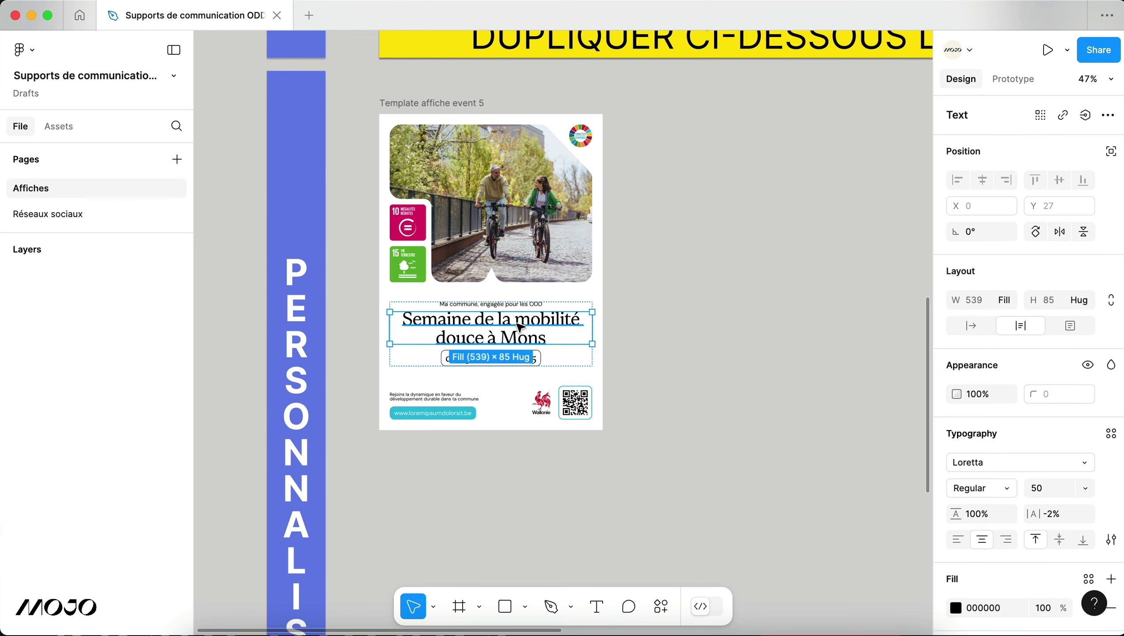
double_click(520, 327)
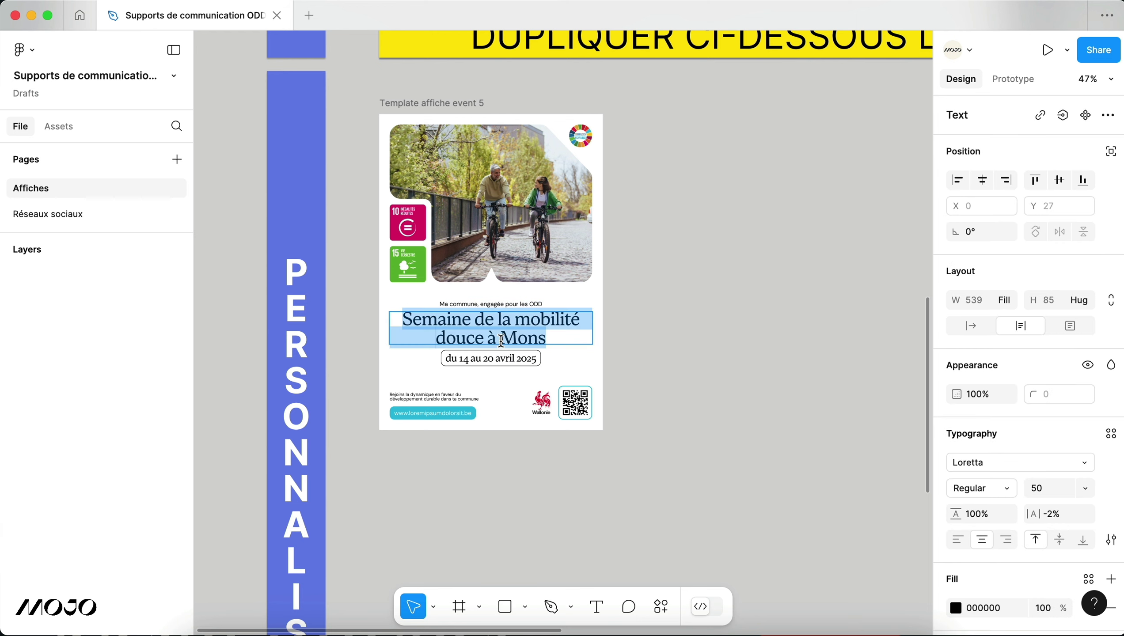
drag(499, 338, 545, 342)
text(Namur)
click(662, 314)
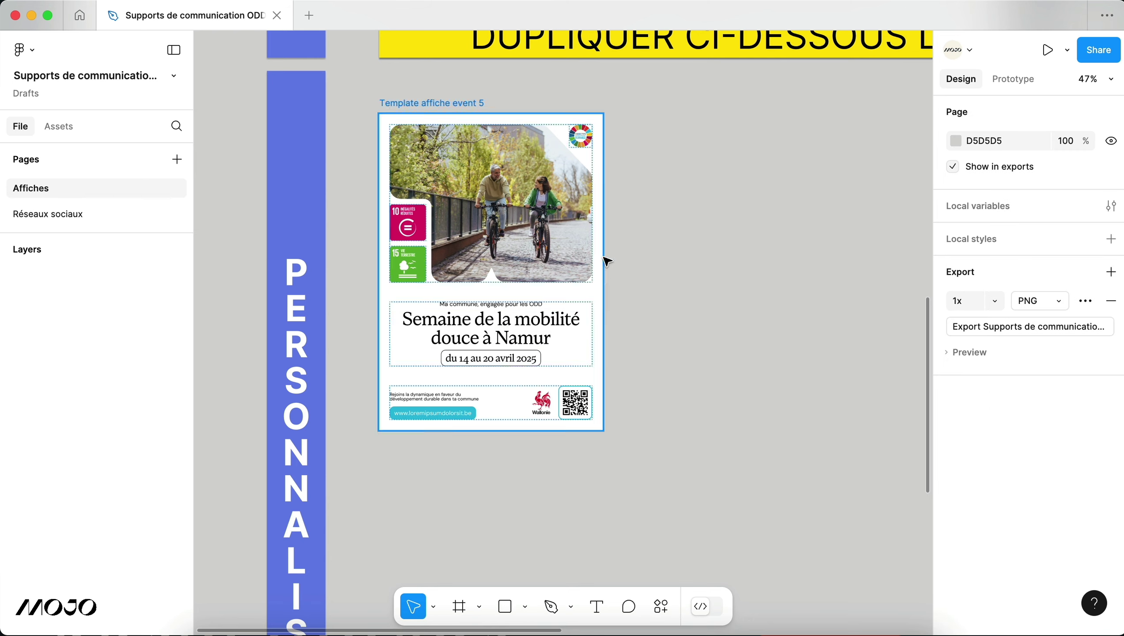
scroll(604, 276, down, 5)
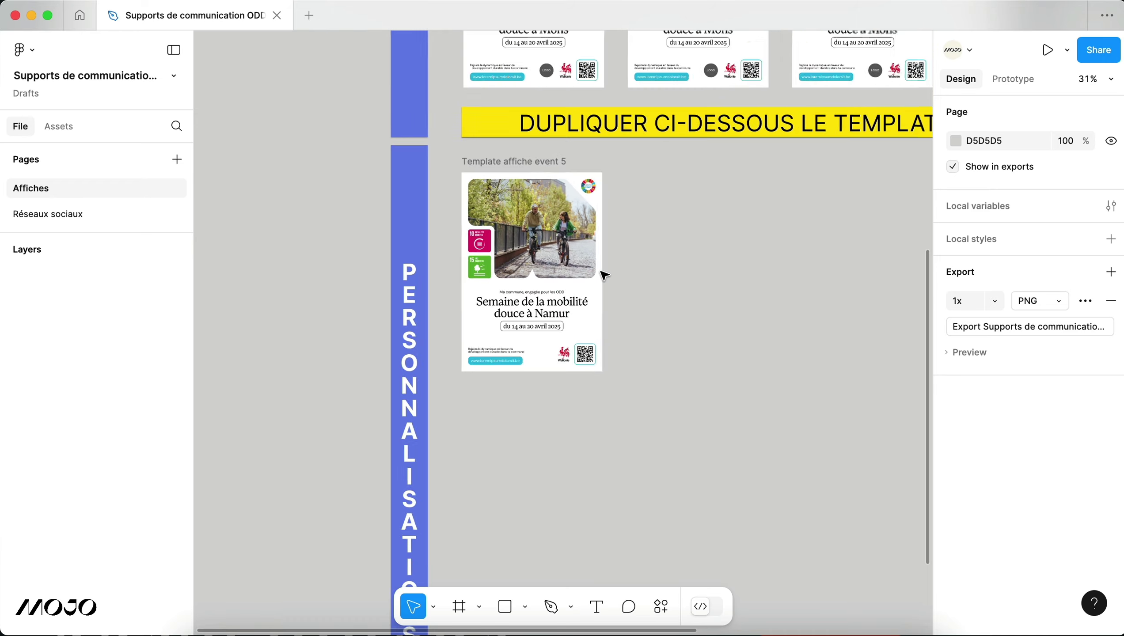
Step: Copy the white name-and-profession caption box from Template affiche 3 and paste it into the personalised Template affiche event 5 poster
scroll(604, 275, up, 6)
scroll(604, 275, right, 4)
scroll(604, 275, up, 5)
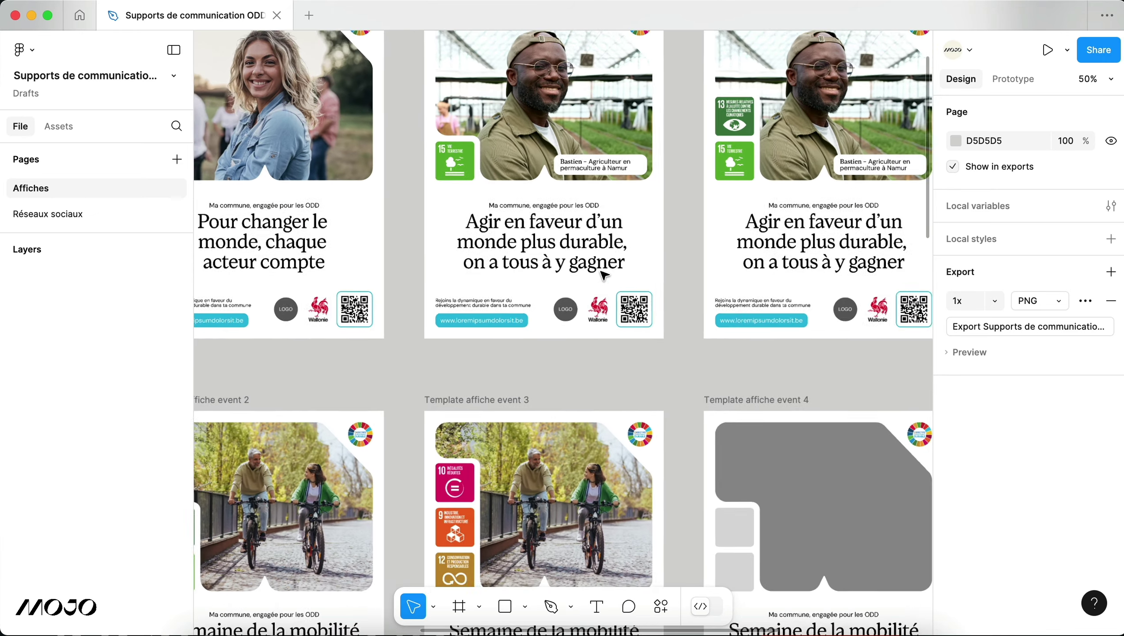
click(629, 231)
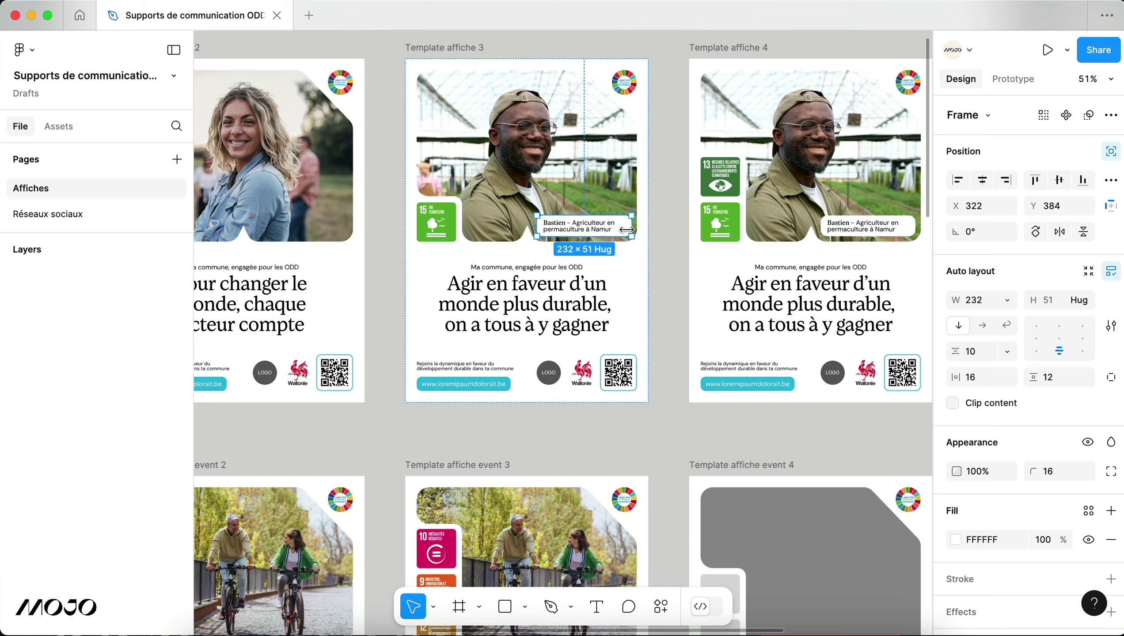
scroll(627, 230, down, 15)
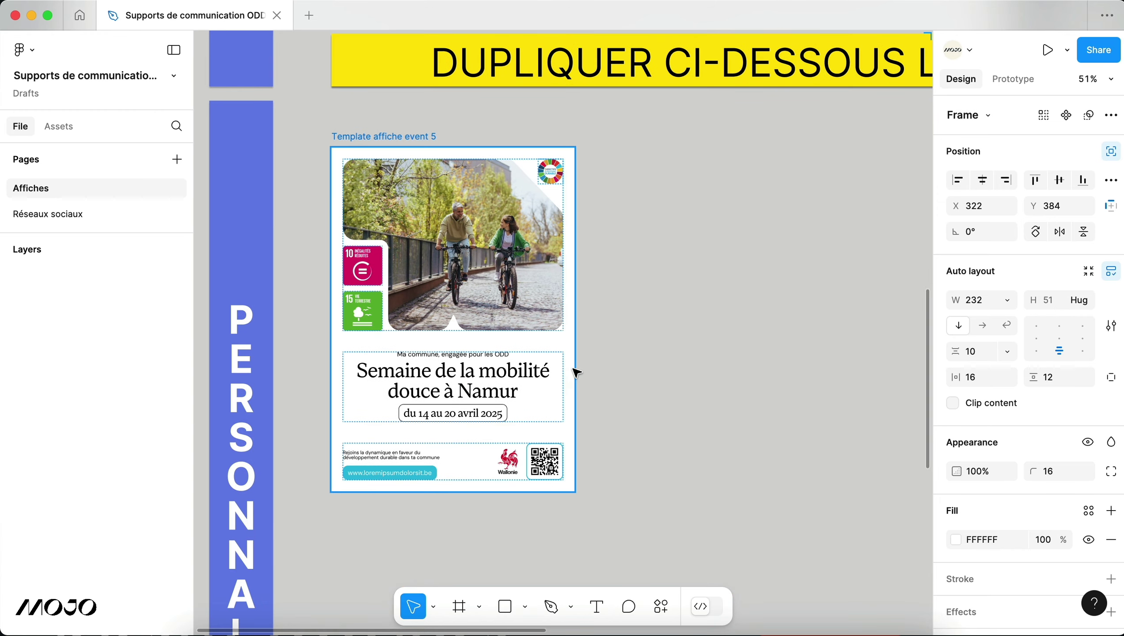
click(573, 369)
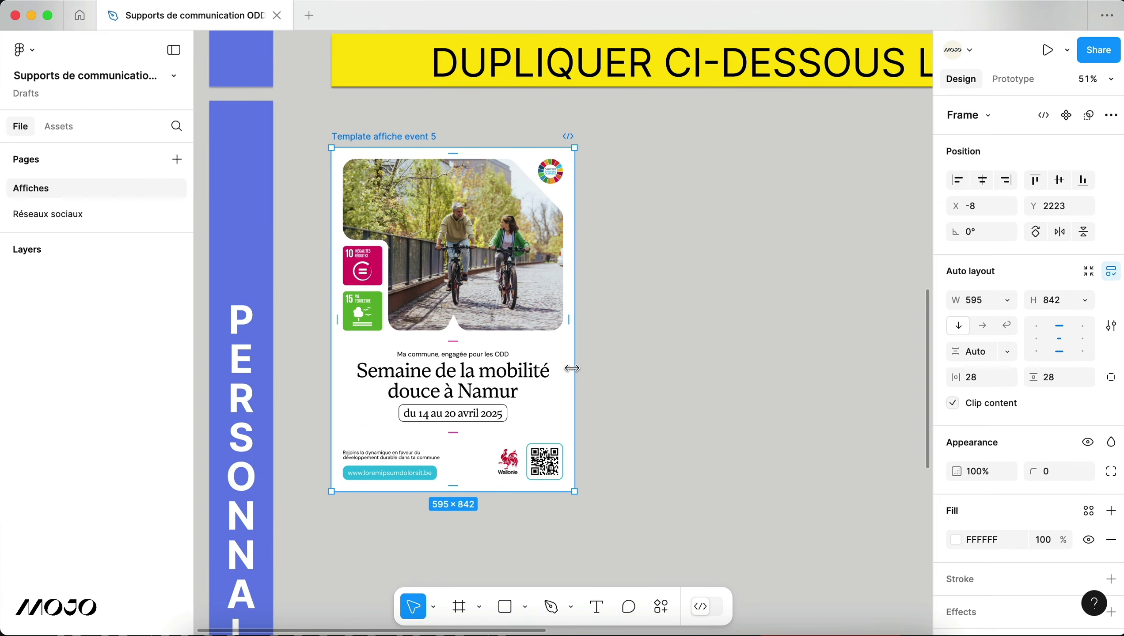
key(super+v)
Step: Replace the person's first name in the pasted caption with a different first name
scroll(512, 323, up, 5)
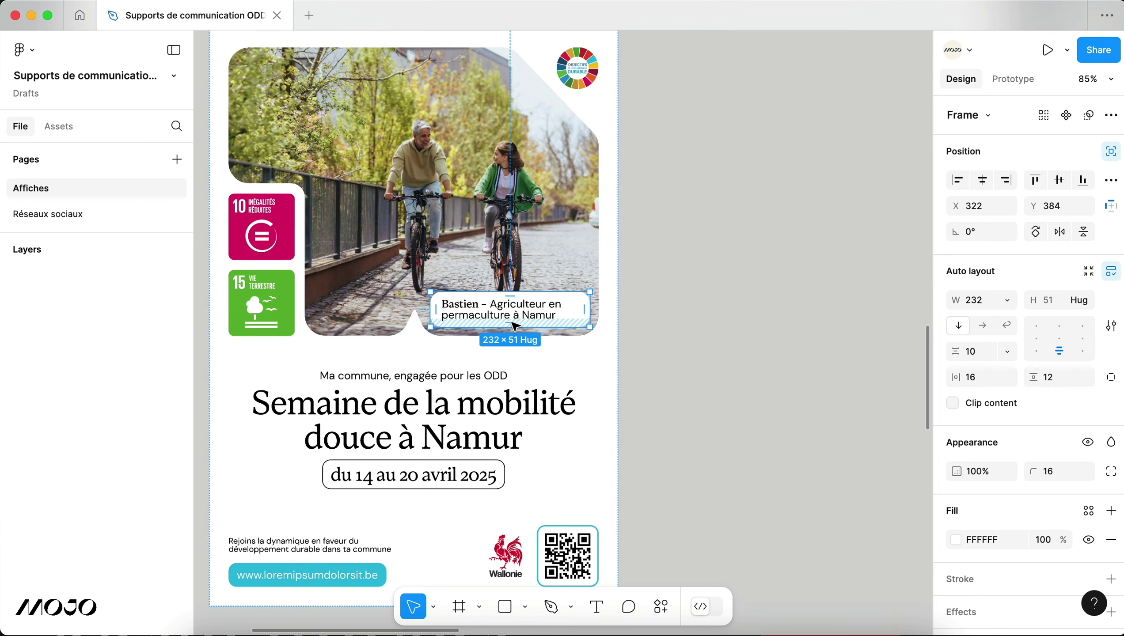
double_click(487, 309)
double_click(473, 306)
click(479, 306)
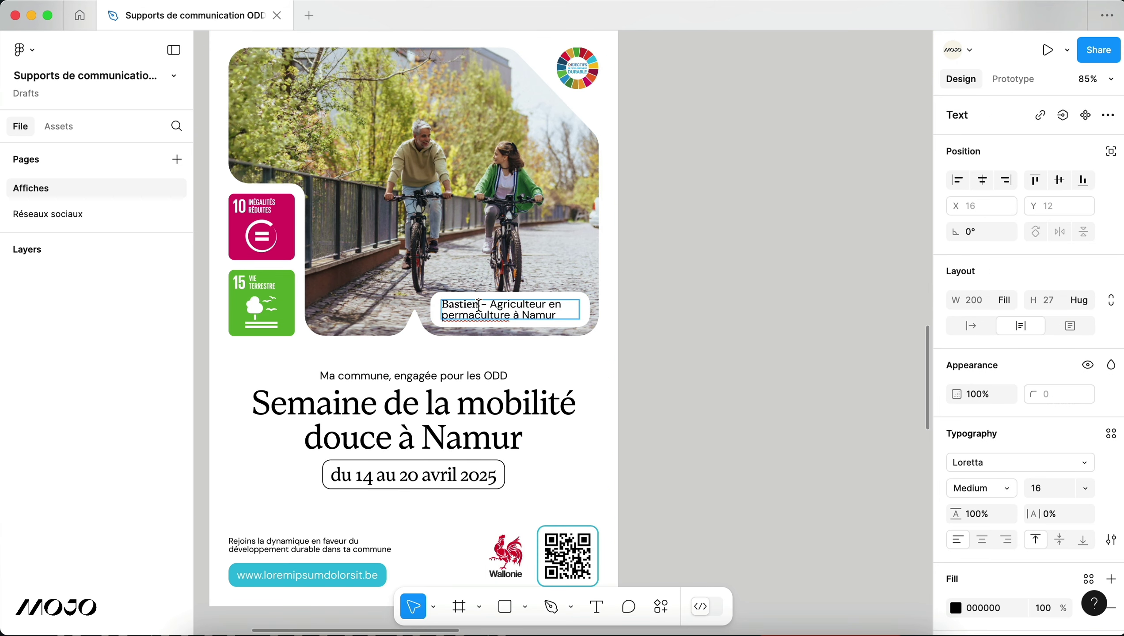
key(BackSpace)
key(BackSpace)
key(BackSpace)
key(BackSpace)
key(BackSpace)
key(BackSpace)
text(enja)
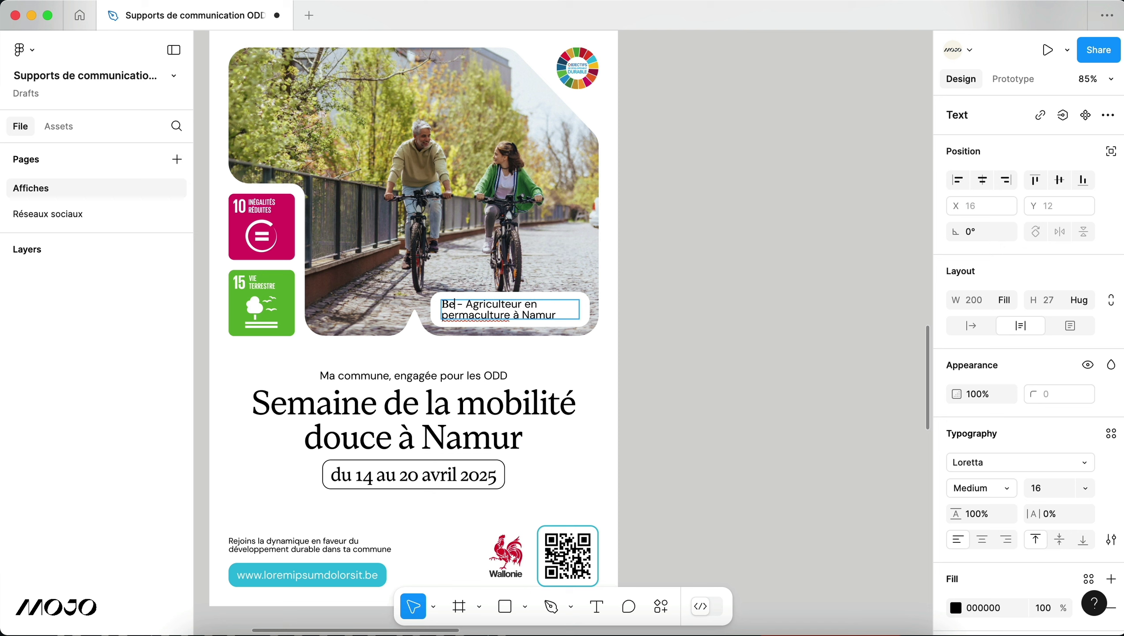
text(min)
Step: Change the city in the photo caption from Namur to Mons and finish editing the text
drag(557, 316, 526, 315)
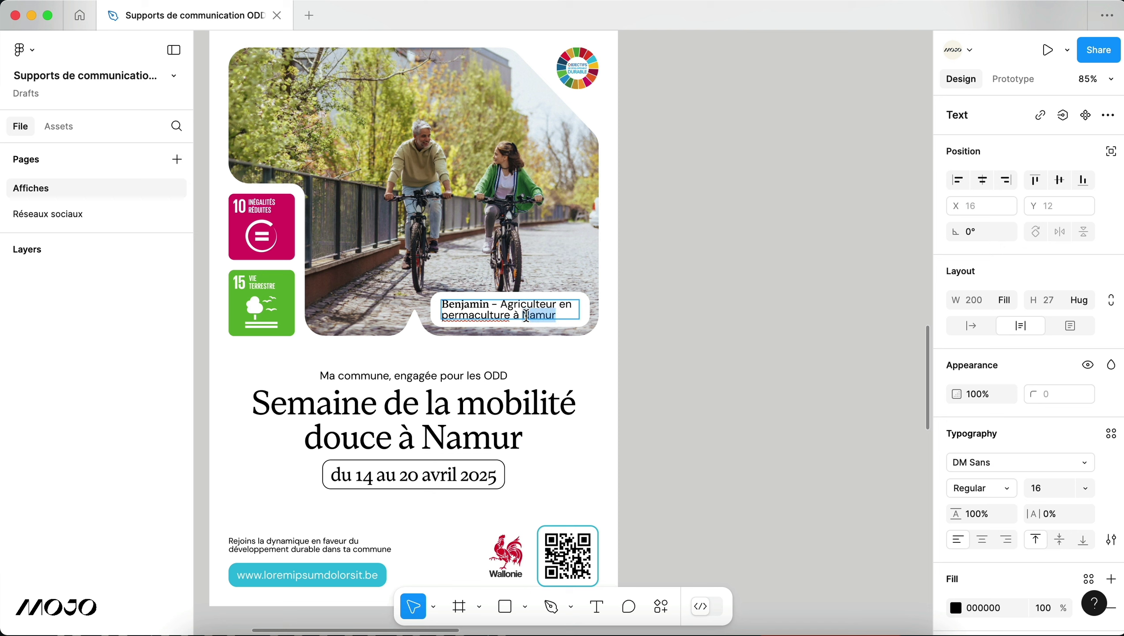
text(Mons)
click(481, 307)
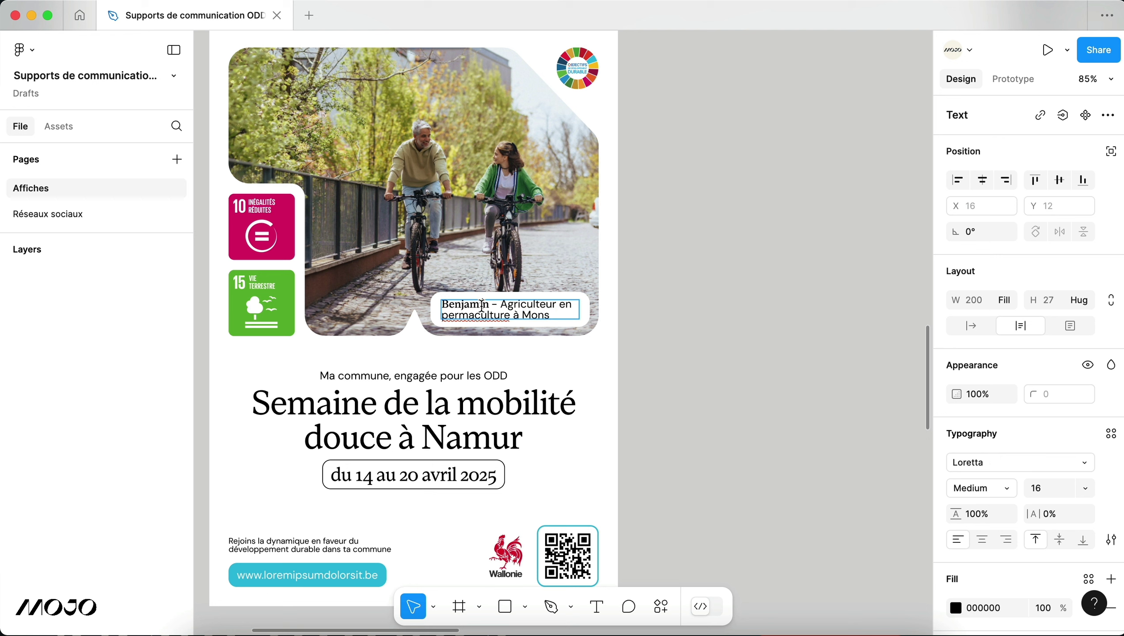
click(514, 306)
click(471, 306)
click(528, 307)
key(Escape)
key(Escape)
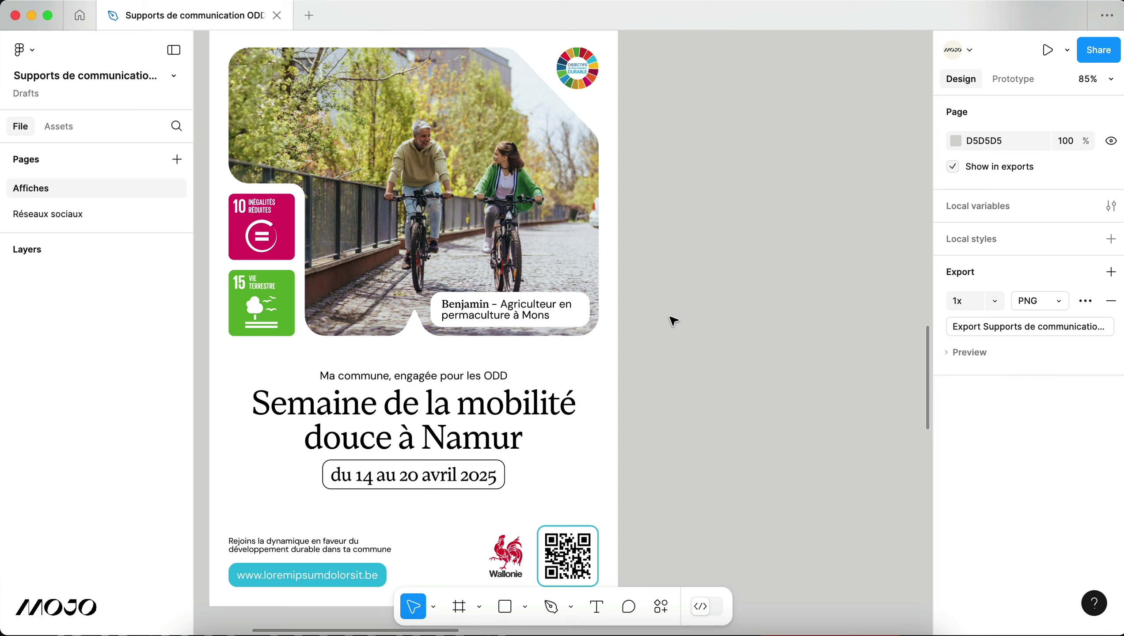
Step: Add an export setting to the whole Template affiche event 5 frame
scroll(645, 327, down, 1)
scroll(645, 328, down, 2)
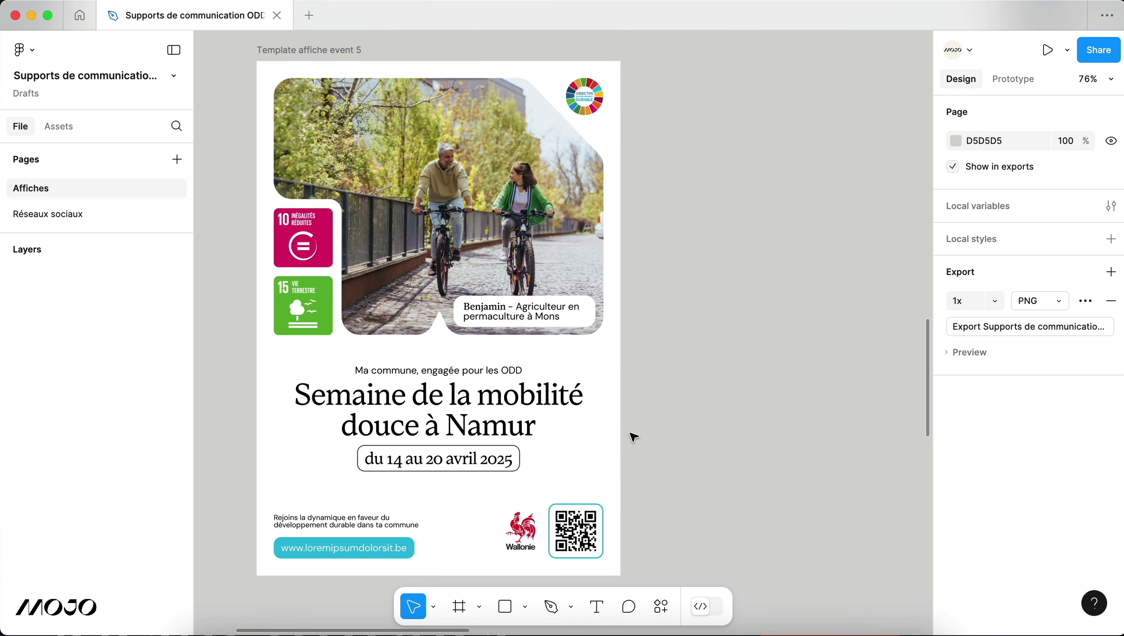
click(619, 132)
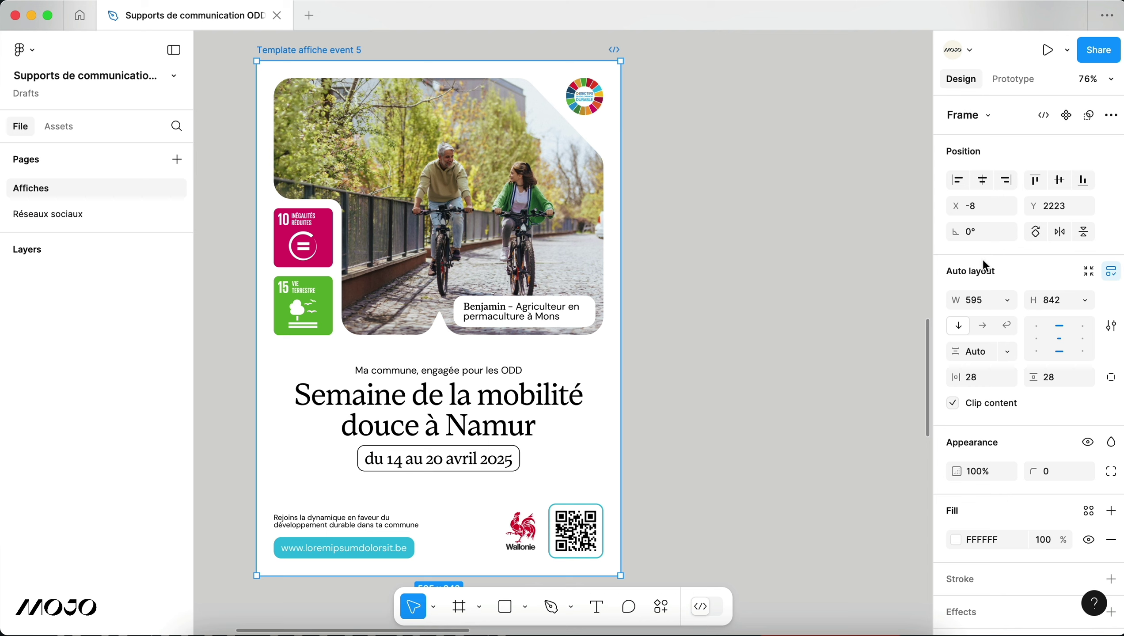
scroll(1009, 301, down, 5)
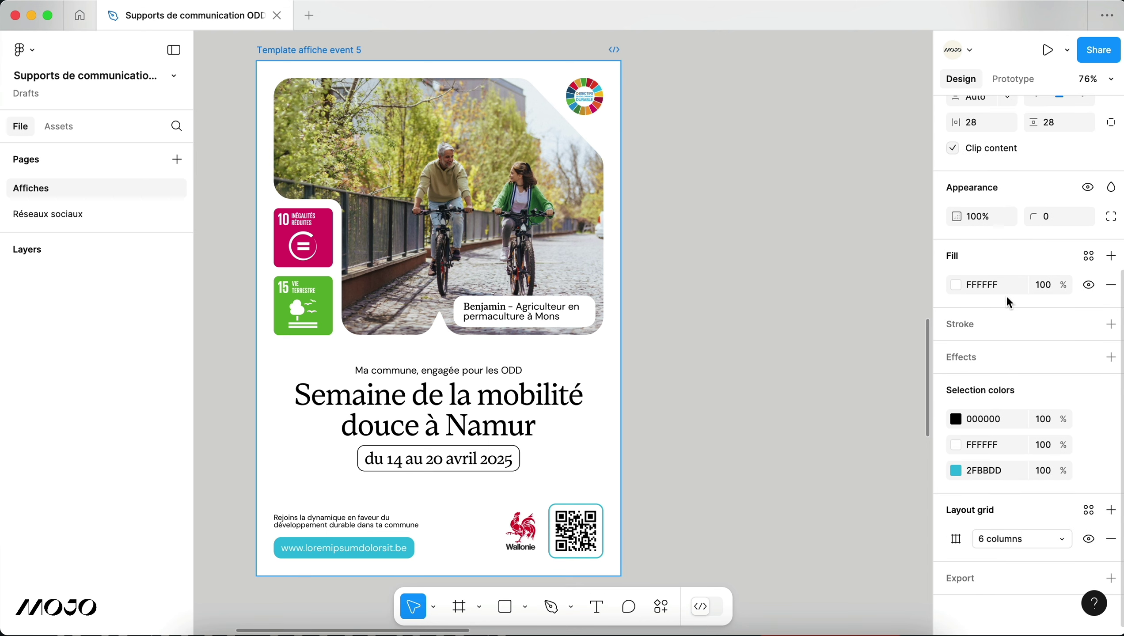
click(972, 579)
scroll(970, 580, down, 3)
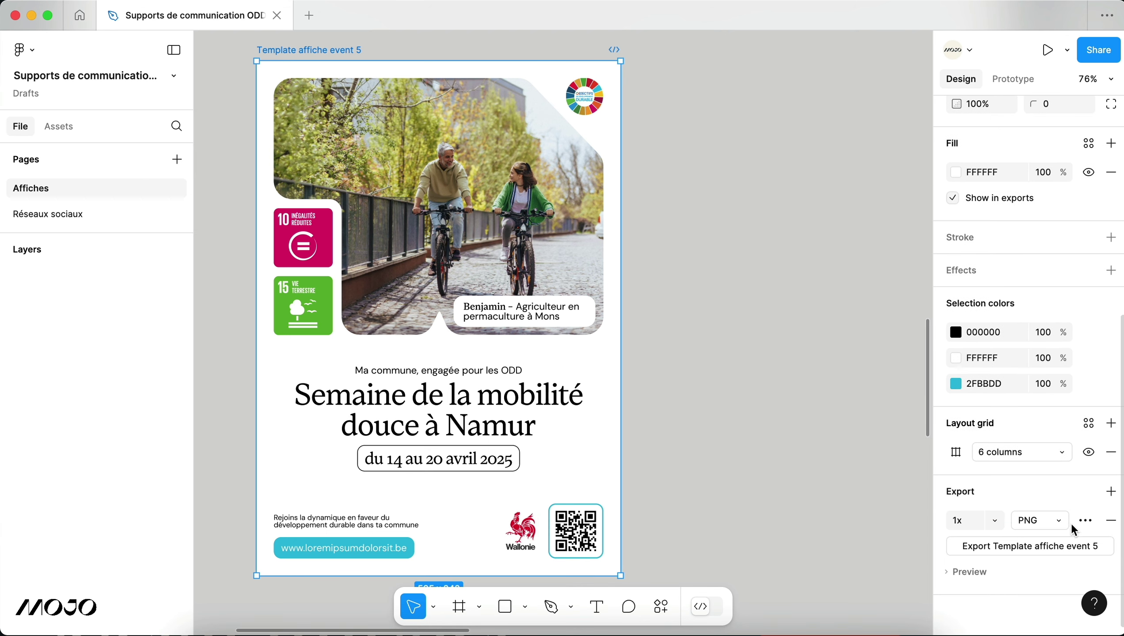
Step: Export the poster at 1x as a PNG, saving it as Template affiche event 5.png in the ODD folder
click(1064, 522)
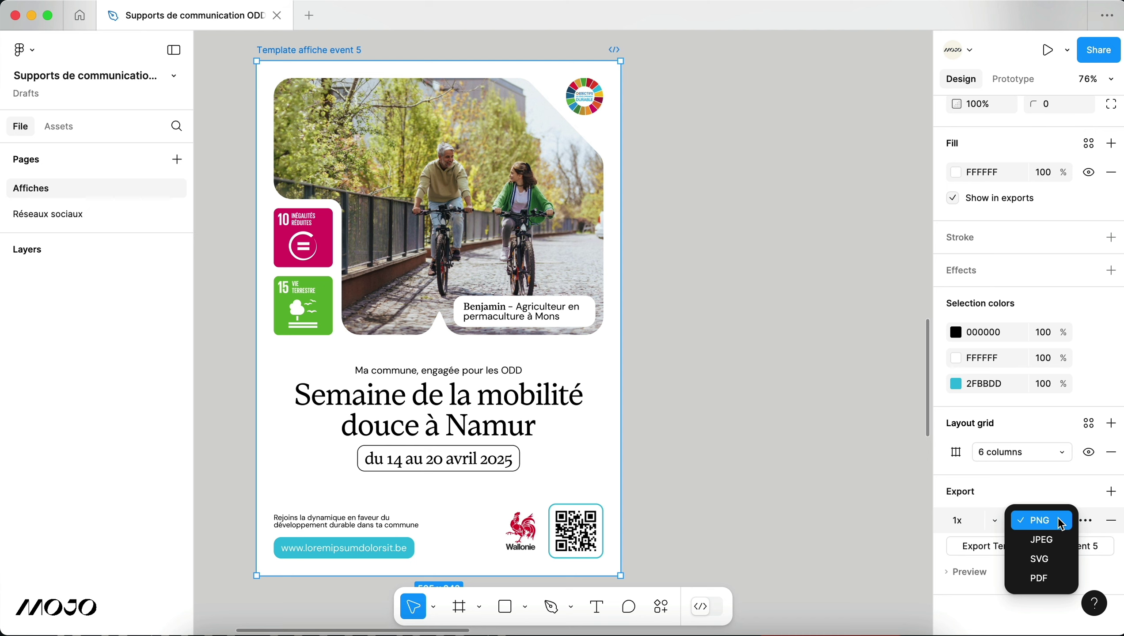
click(1061, 524)
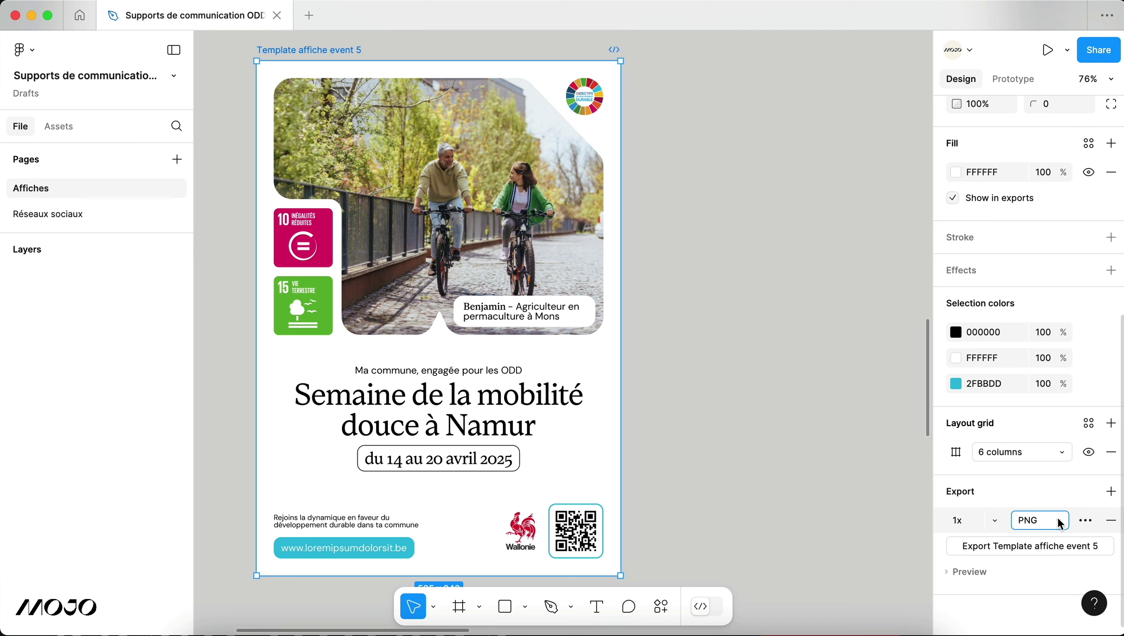
click(1004, 551)
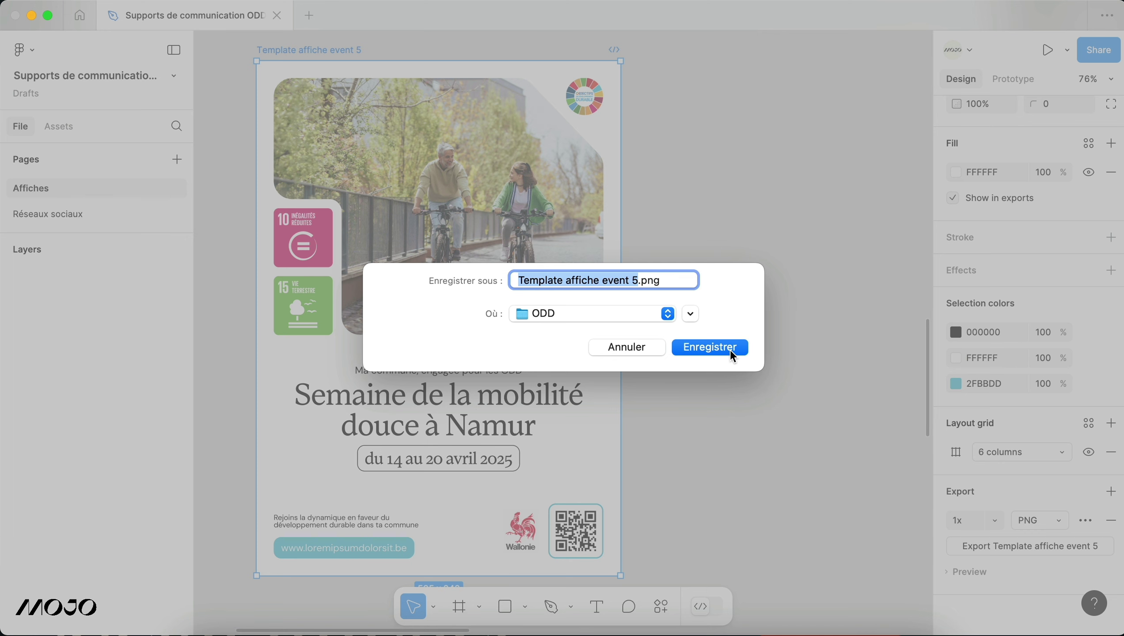
click(726, 348)
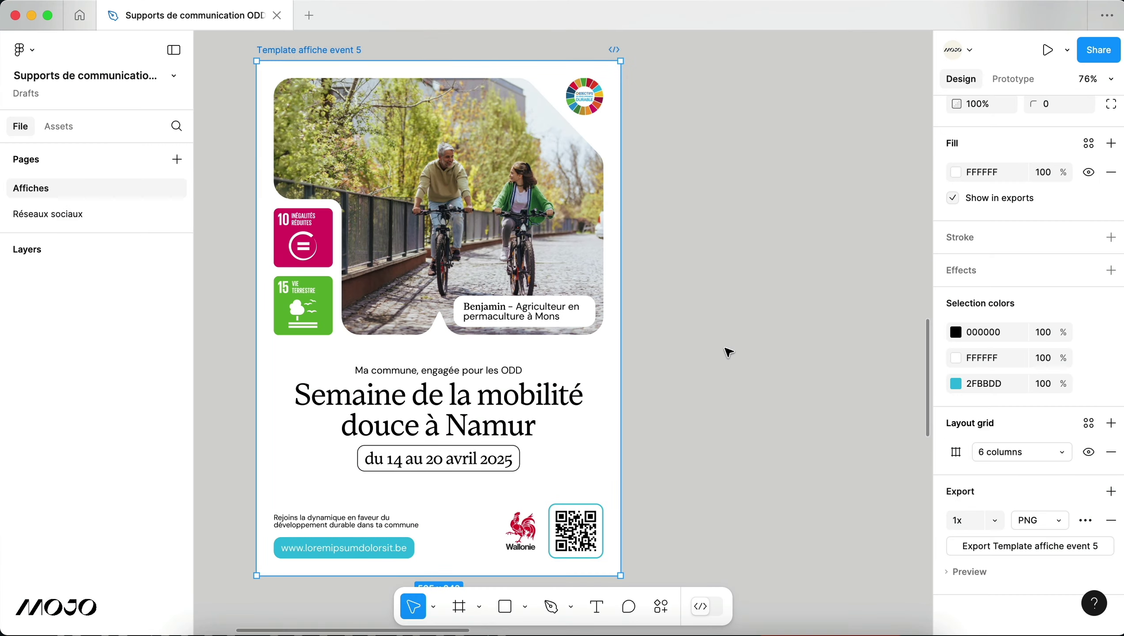